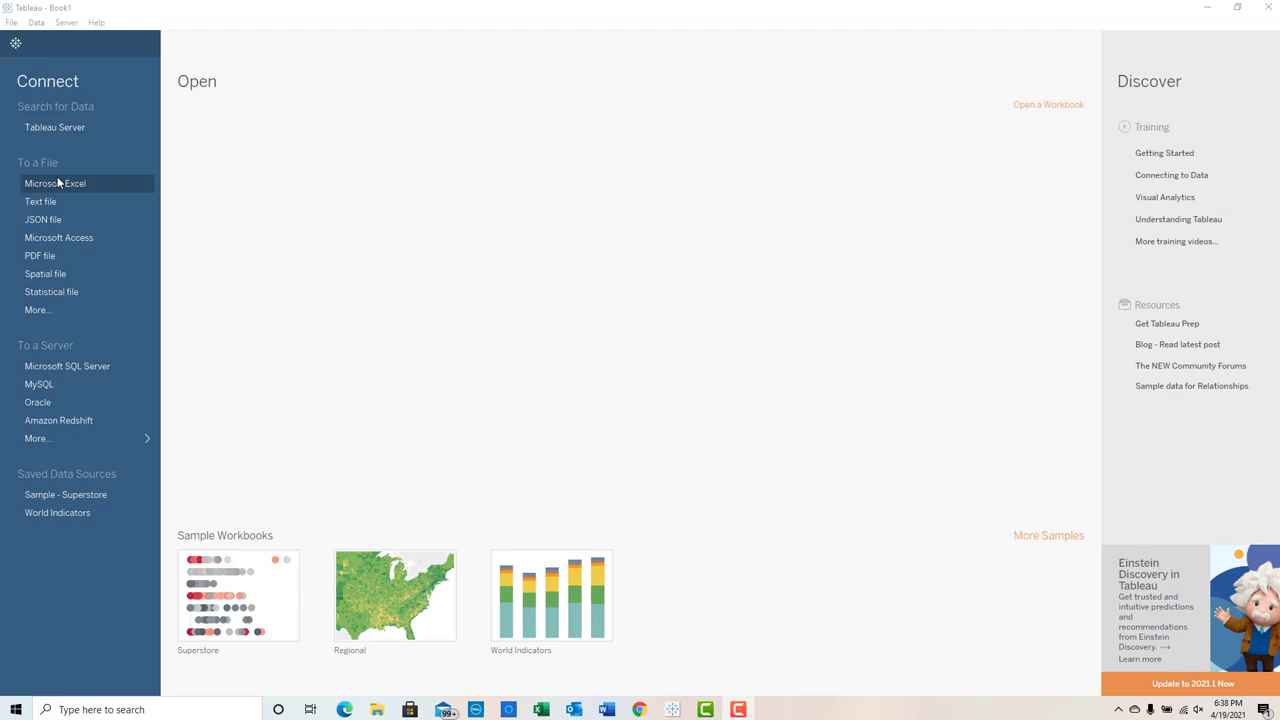
Connect to the Excel file "workbook for tableau power pivot xlookup.xlsx" in the Documents > Winthrop > AIS folder.
click(80, 184)
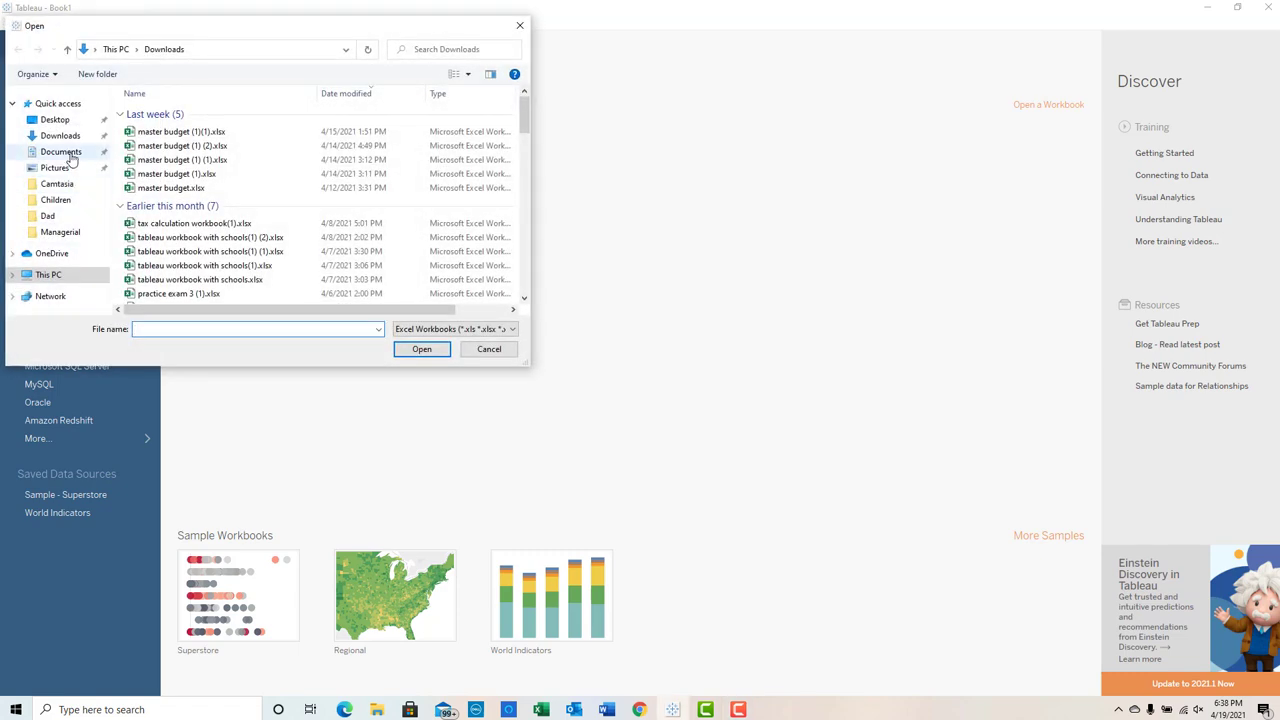
click(68, 153)
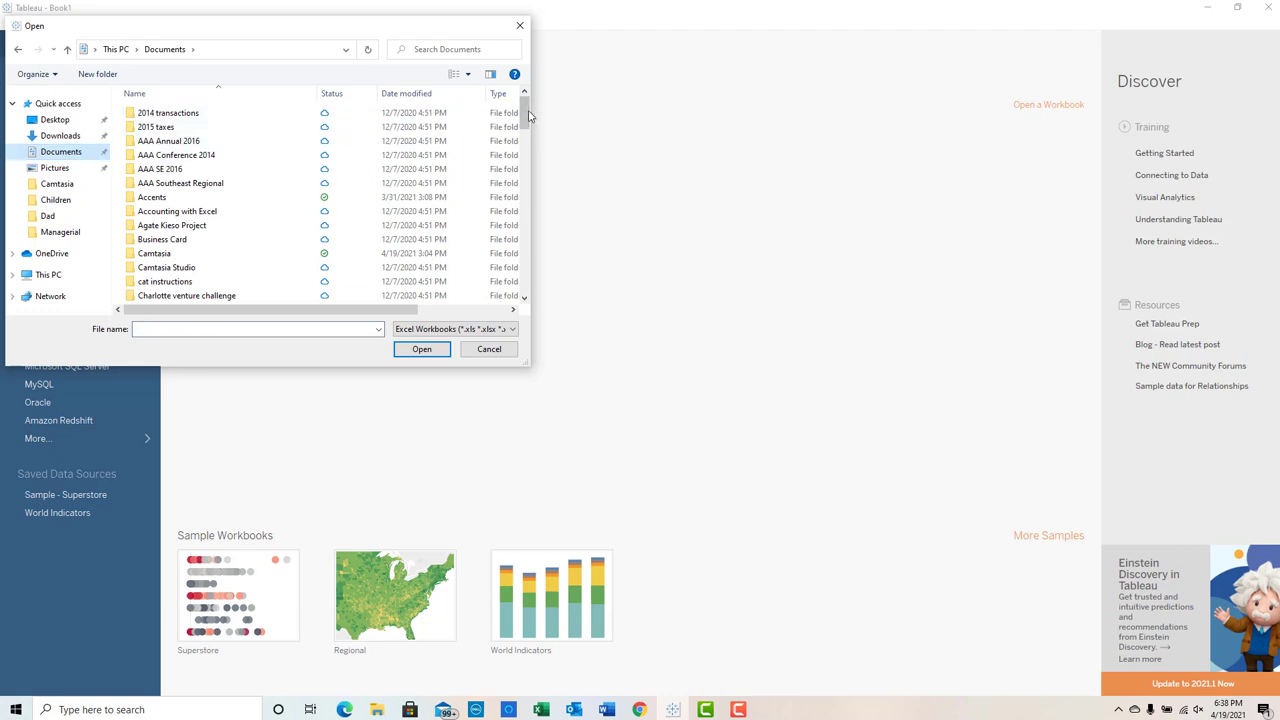
drag(524, 112, 520, 258)
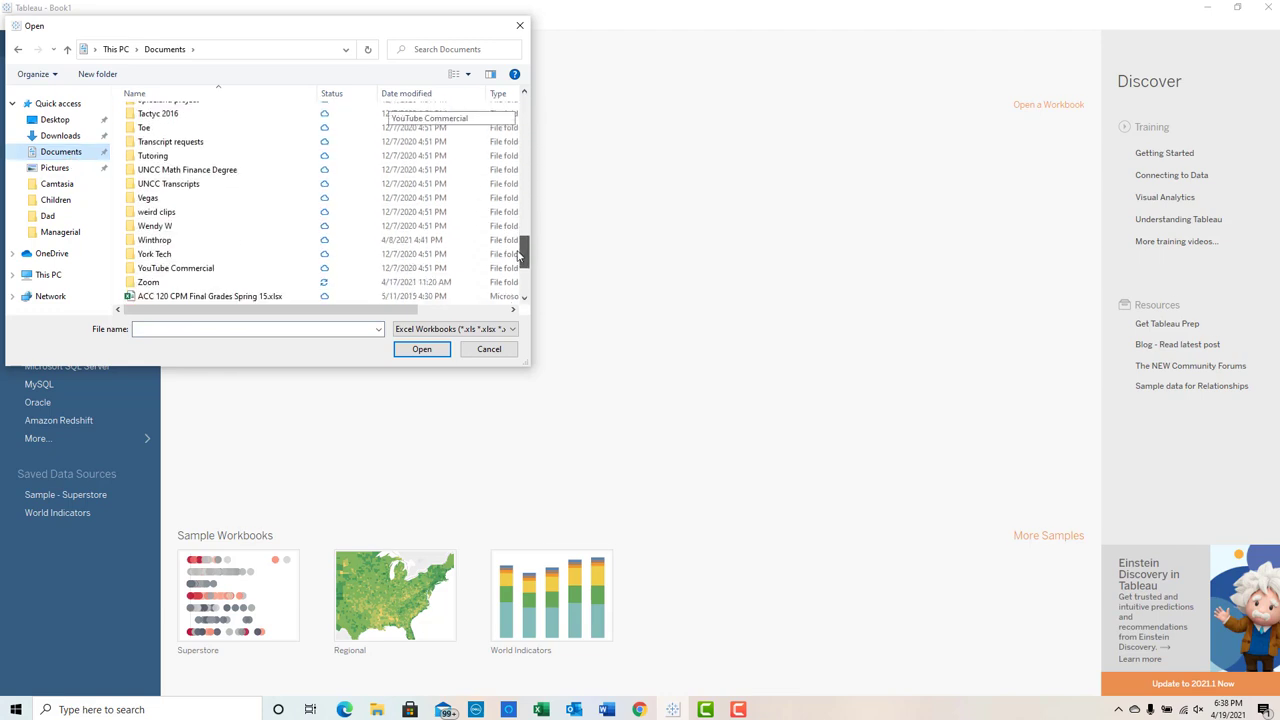
double_click(160, 242)
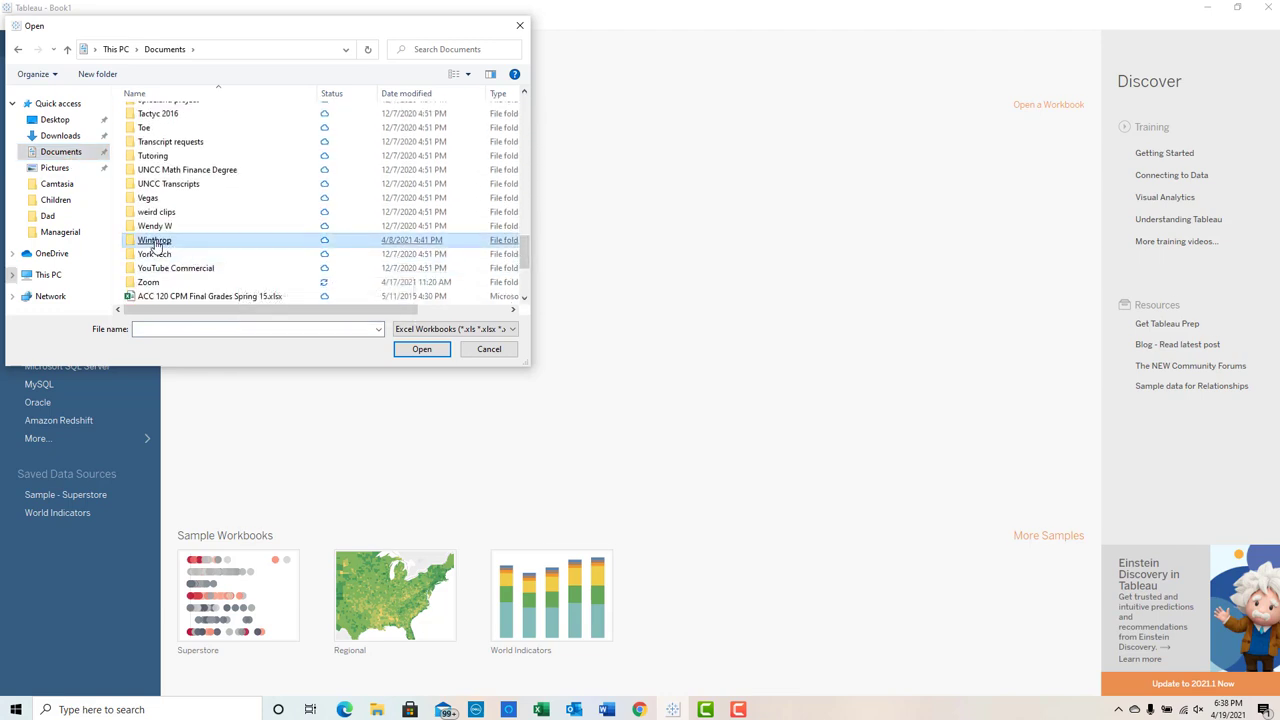
click(142, 113)
double_click(142, 113)
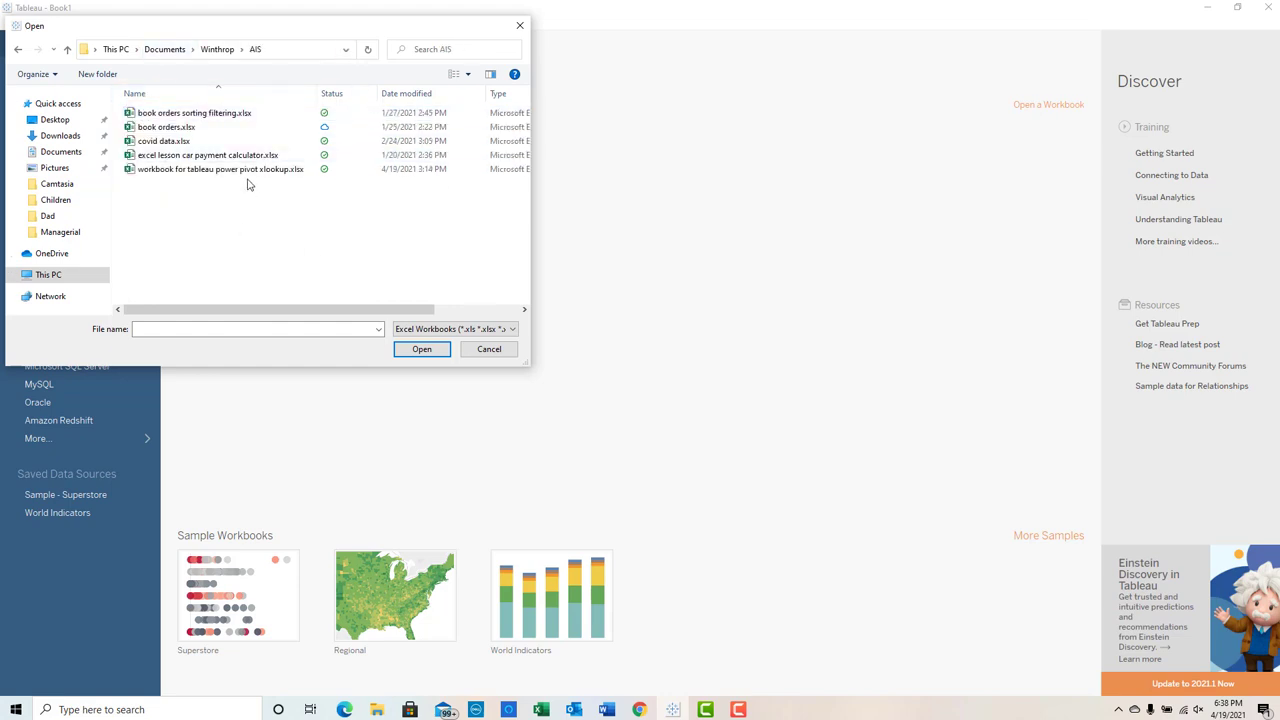
double_click(215, 169)
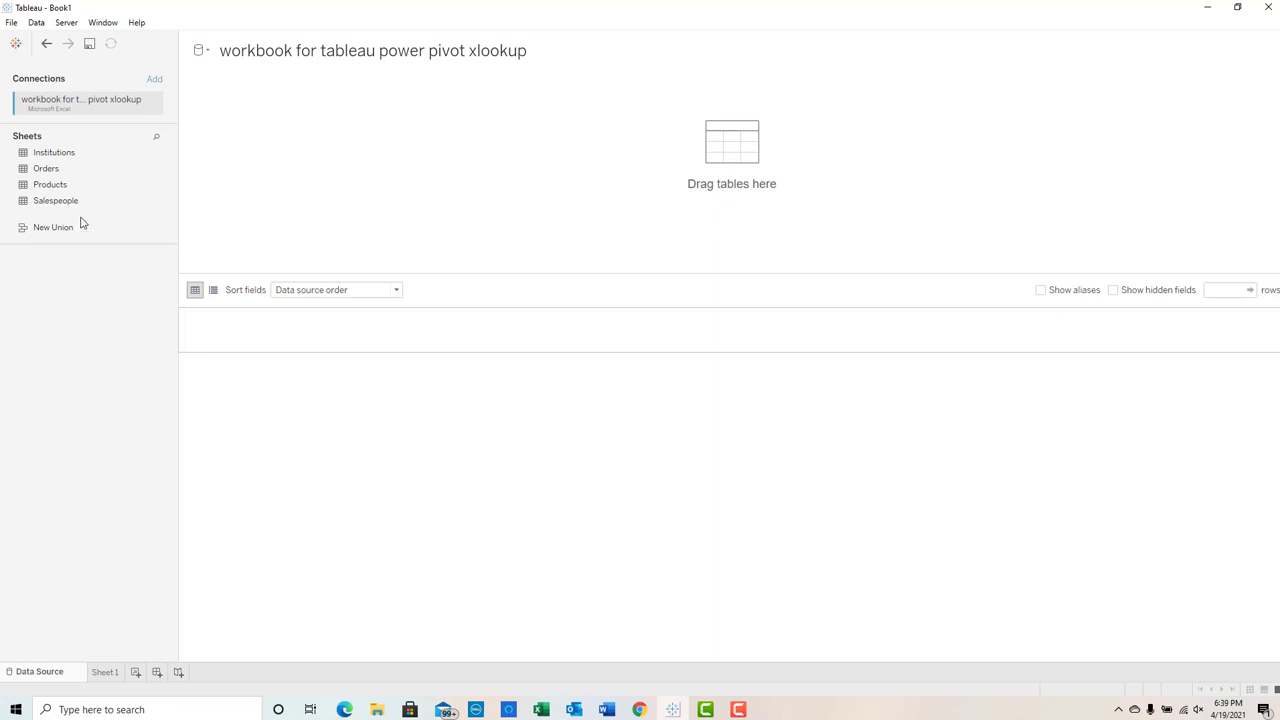
Add the Orders sheet to the data model and relate Institutions to it on School Code.
drag(36, 170, 237, 197)
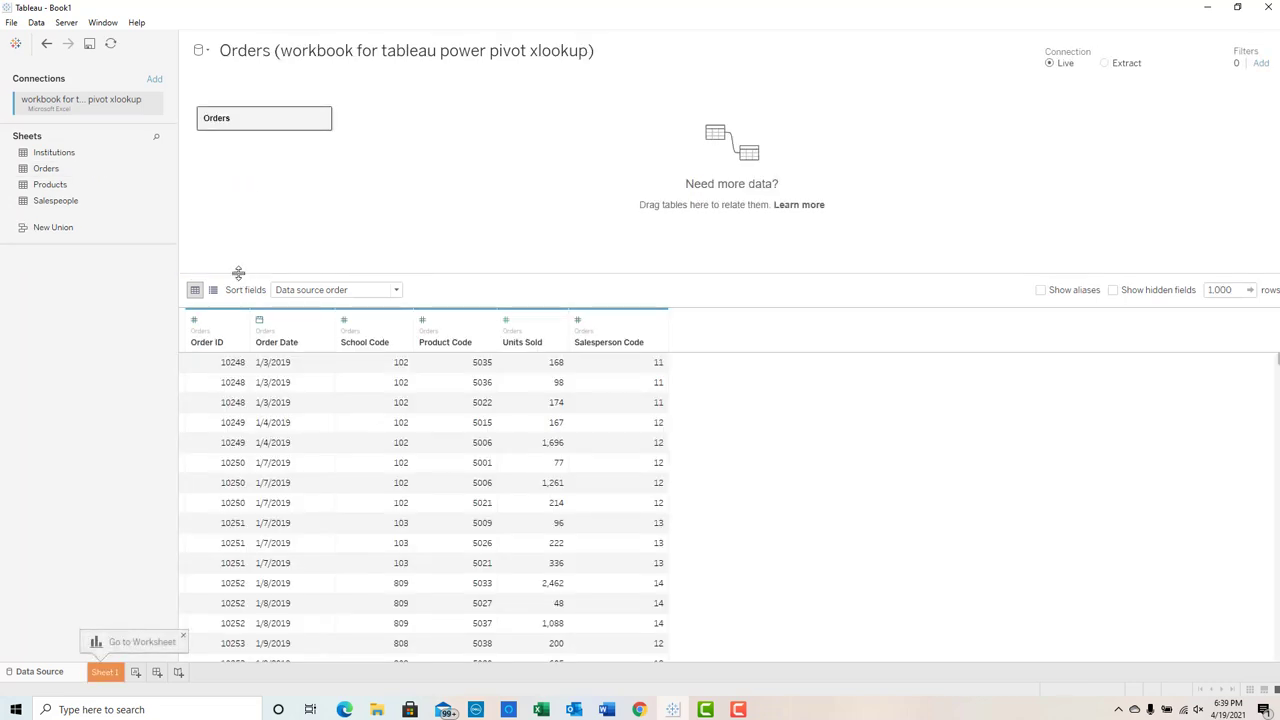
click(67, 156)
drag(67, 156, 399, 141)
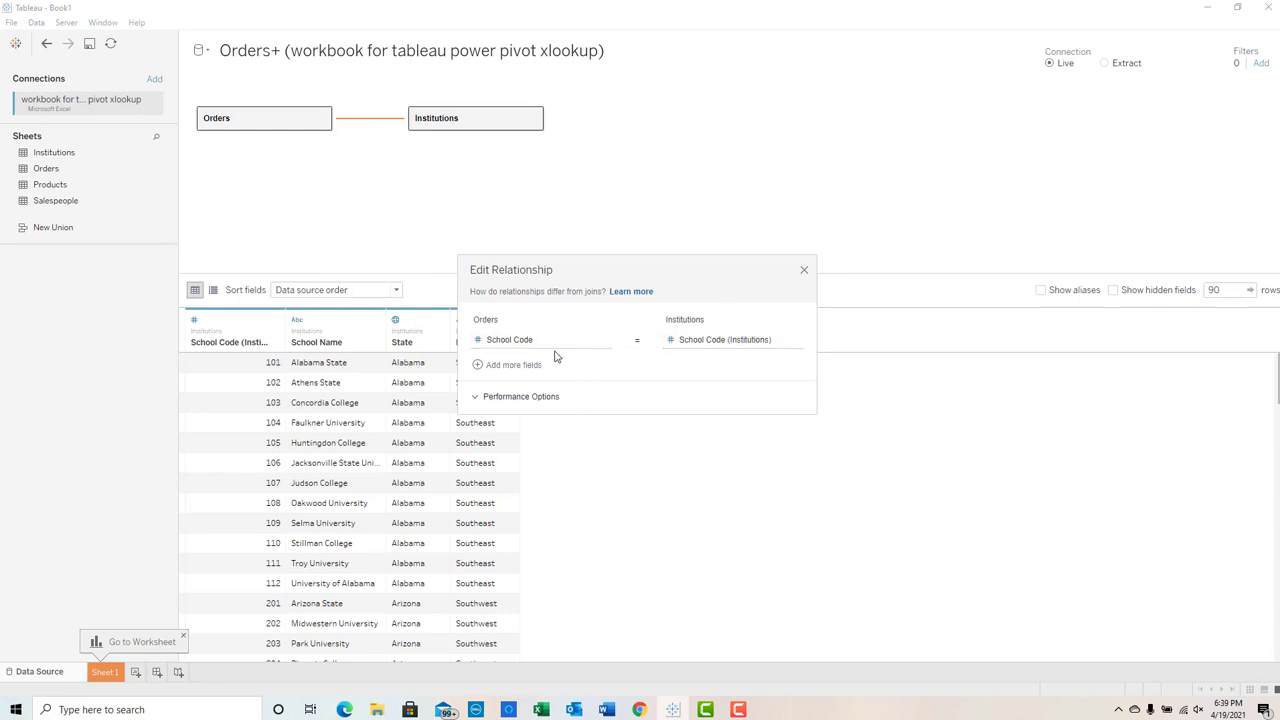
click(804, 271)
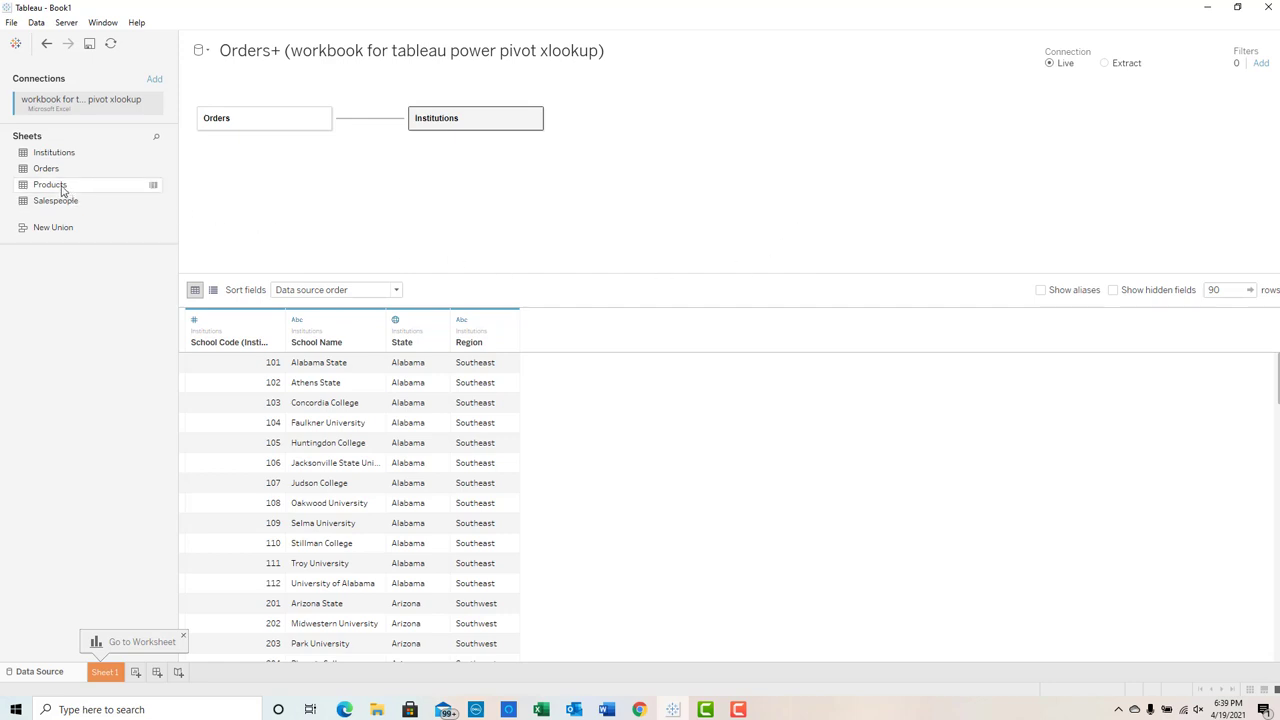
Relate Products to Orders on Product Code, and Salespeople to Orders on Salesperson Code.
drag(61, 189, 440, 203)
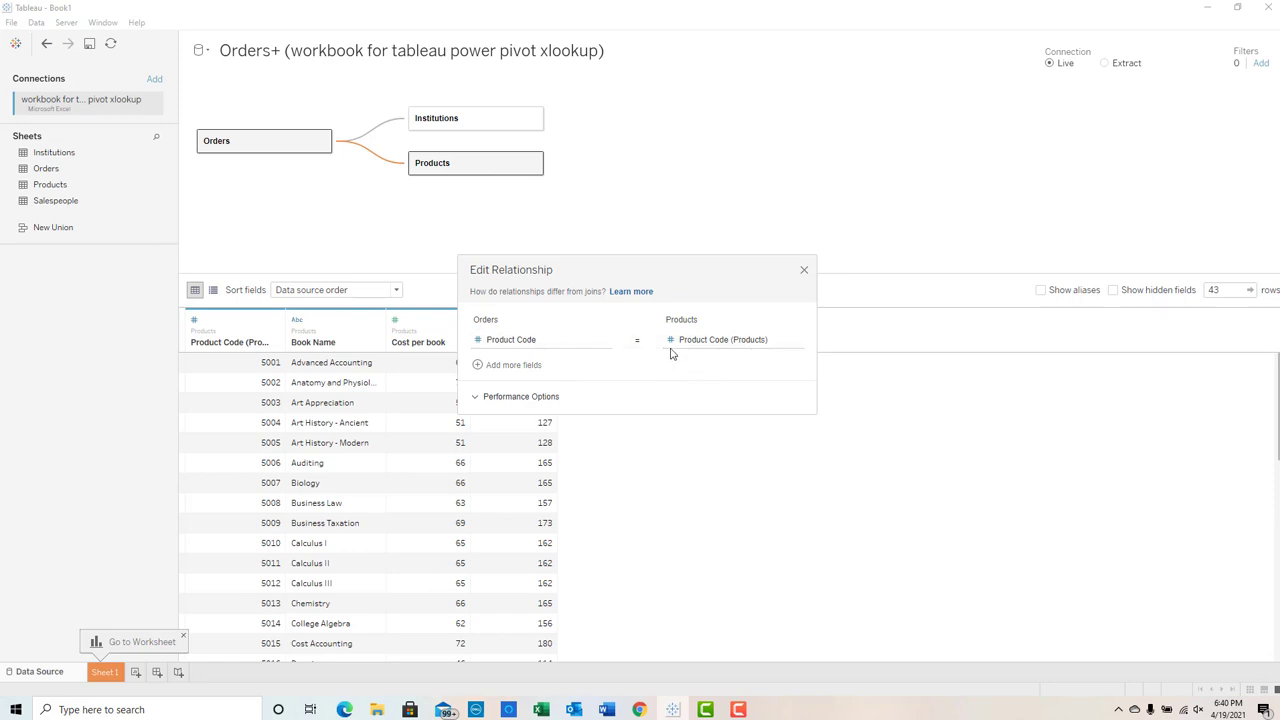
click(804, 272)
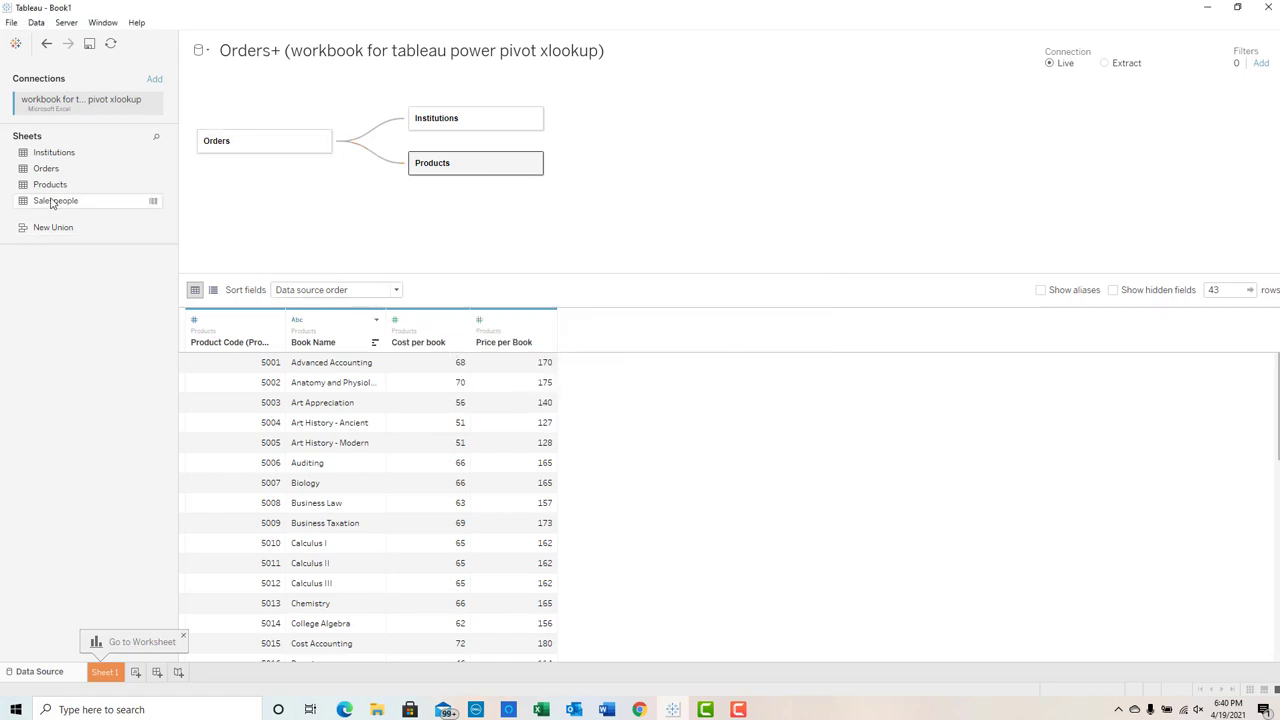
drag(55, 200, 462, 233)
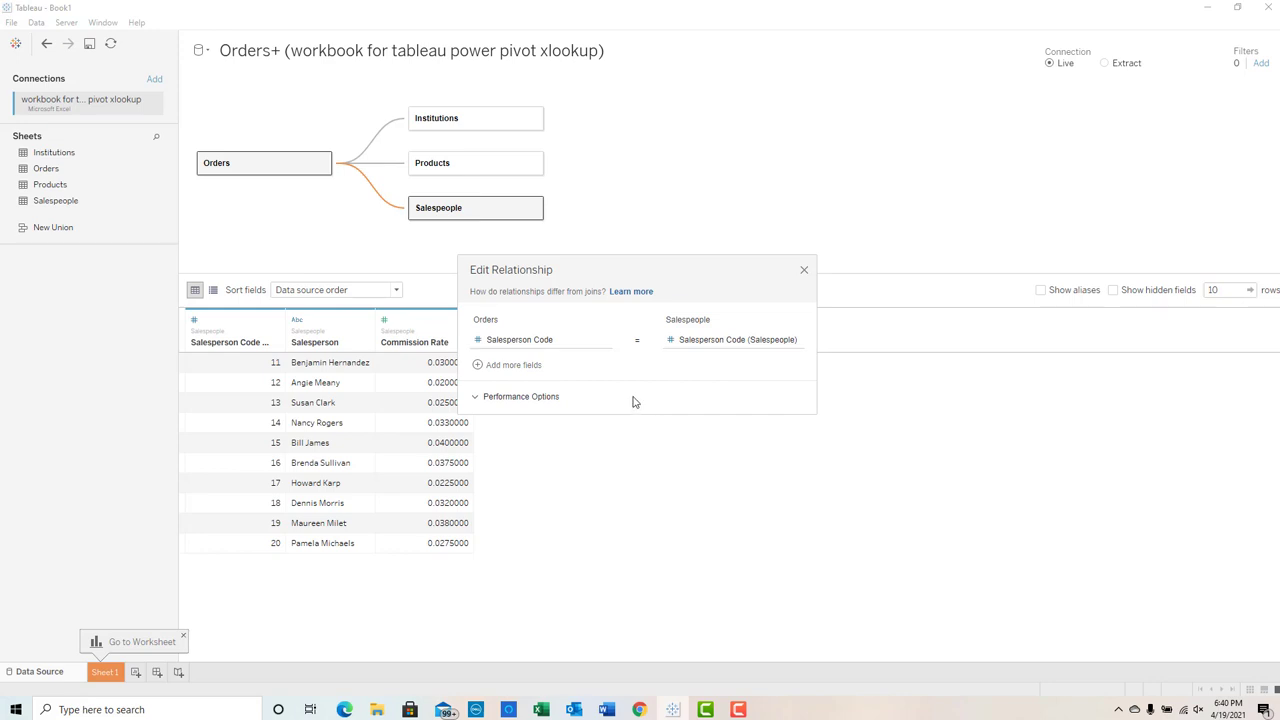
click(804, 271)
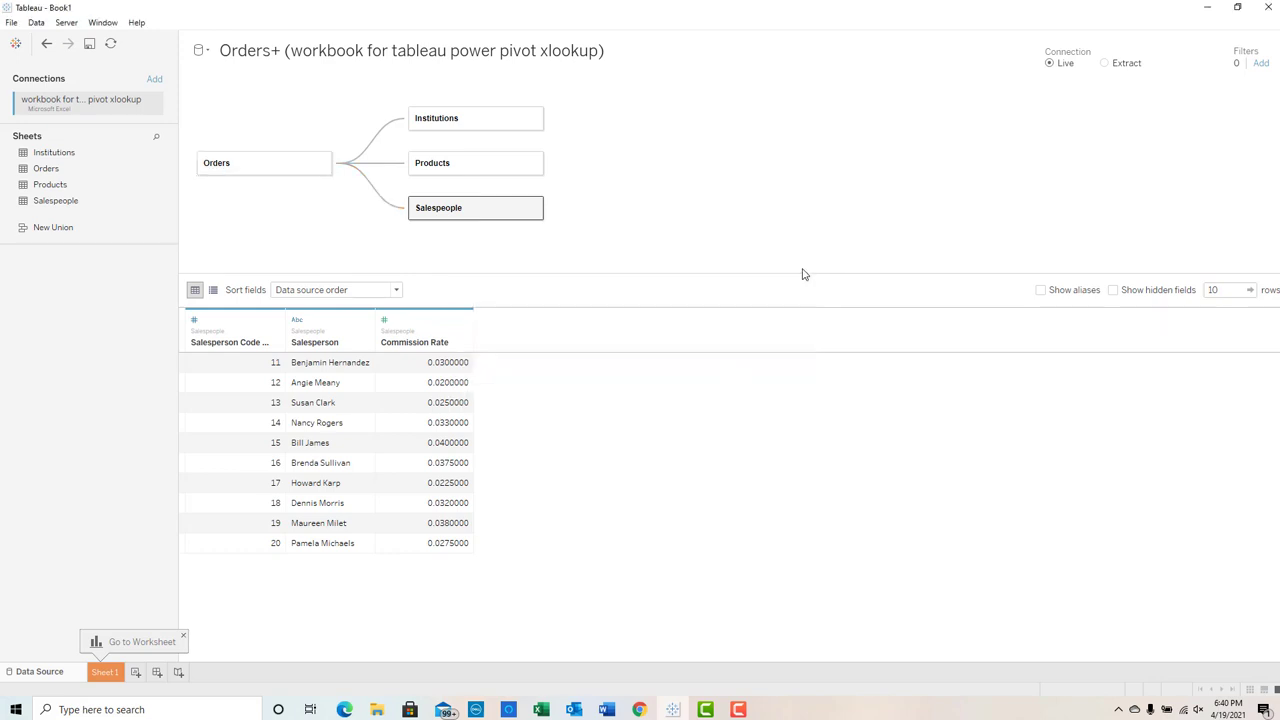
Create a calculated field named Revenue on Sheet 1.
click(105, 672)
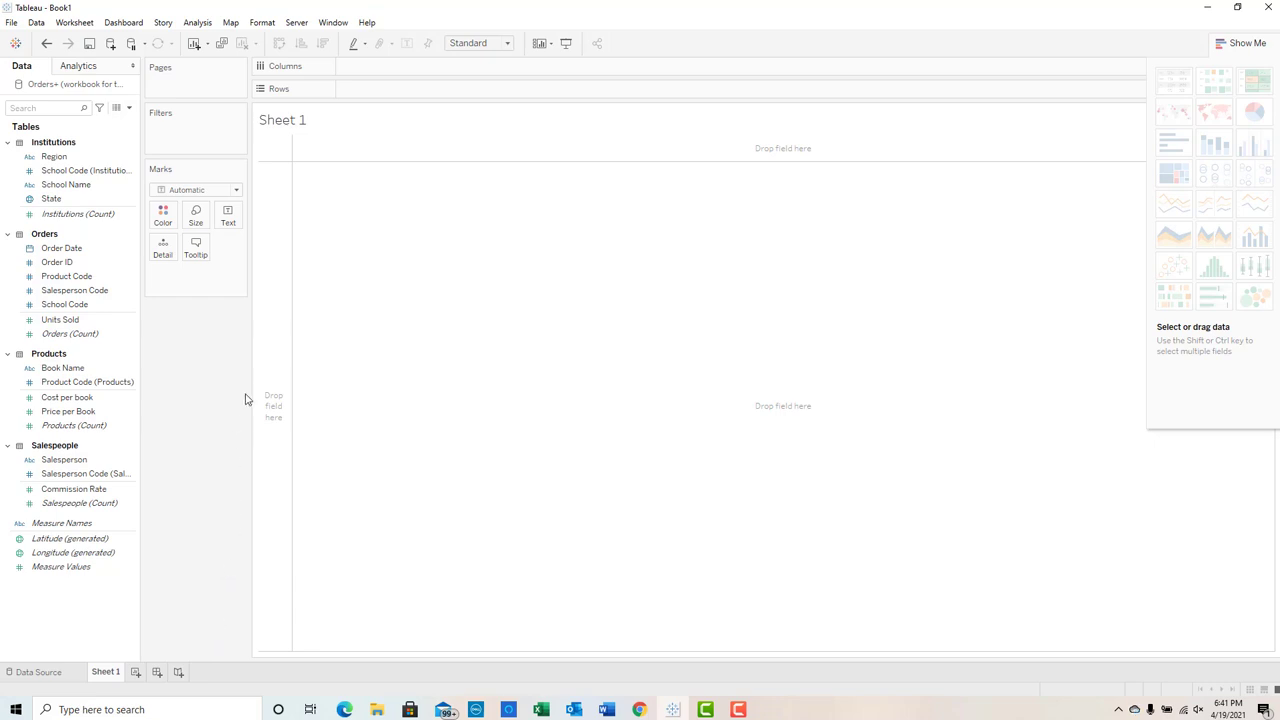
click(187, 22)
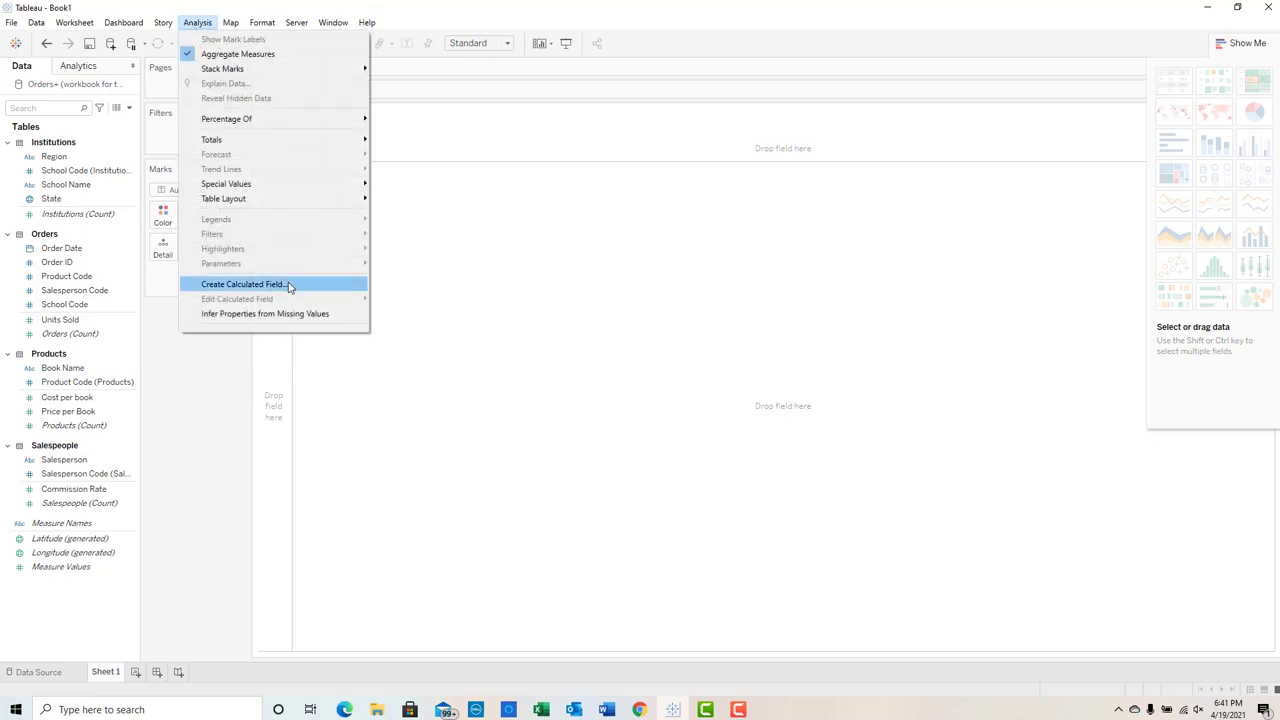
click(289, 285)
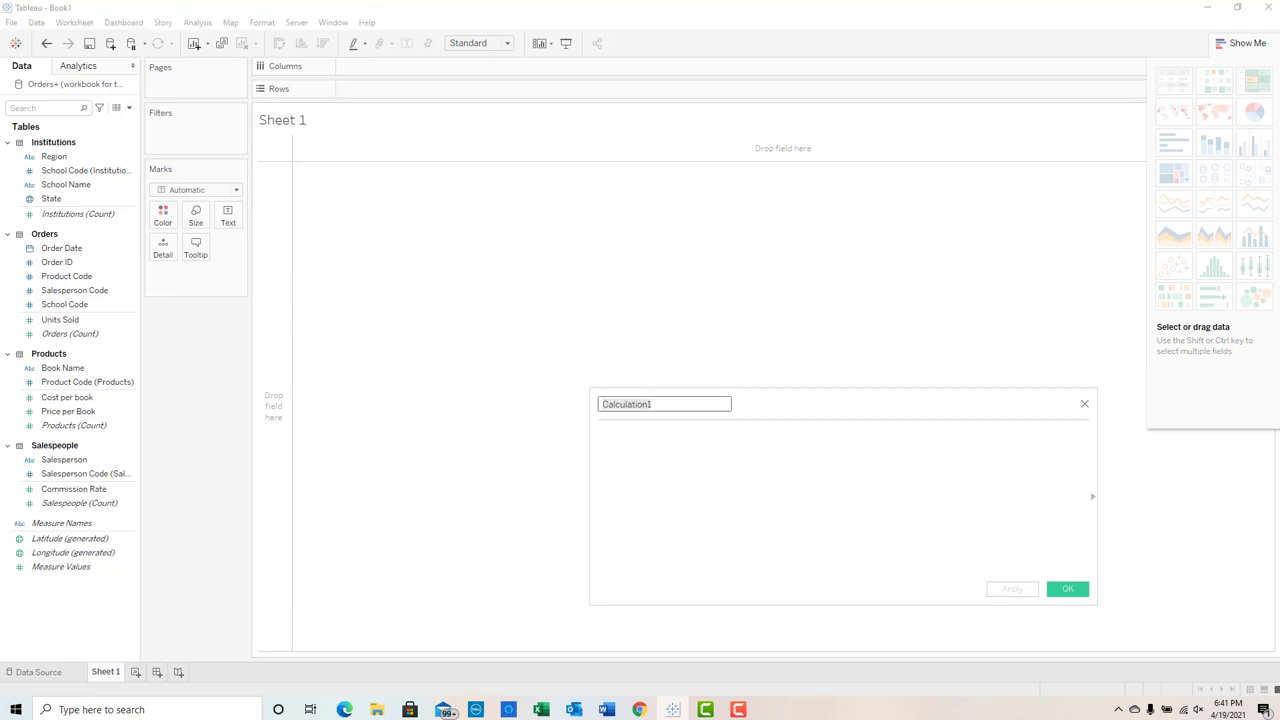
text(Reve)
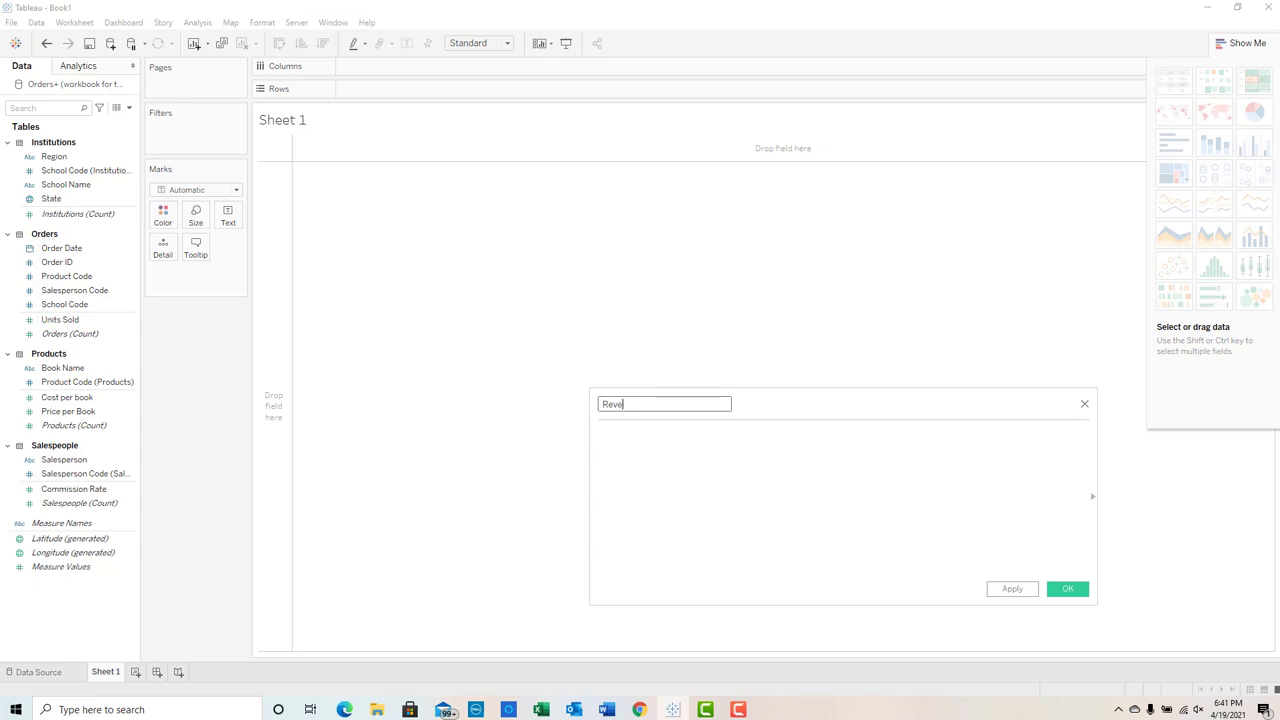
text(nue)
Set the Revenue formula to [Units Sold]*[Price per Book] and save the calculated field.
click(680, 445)
text(u)
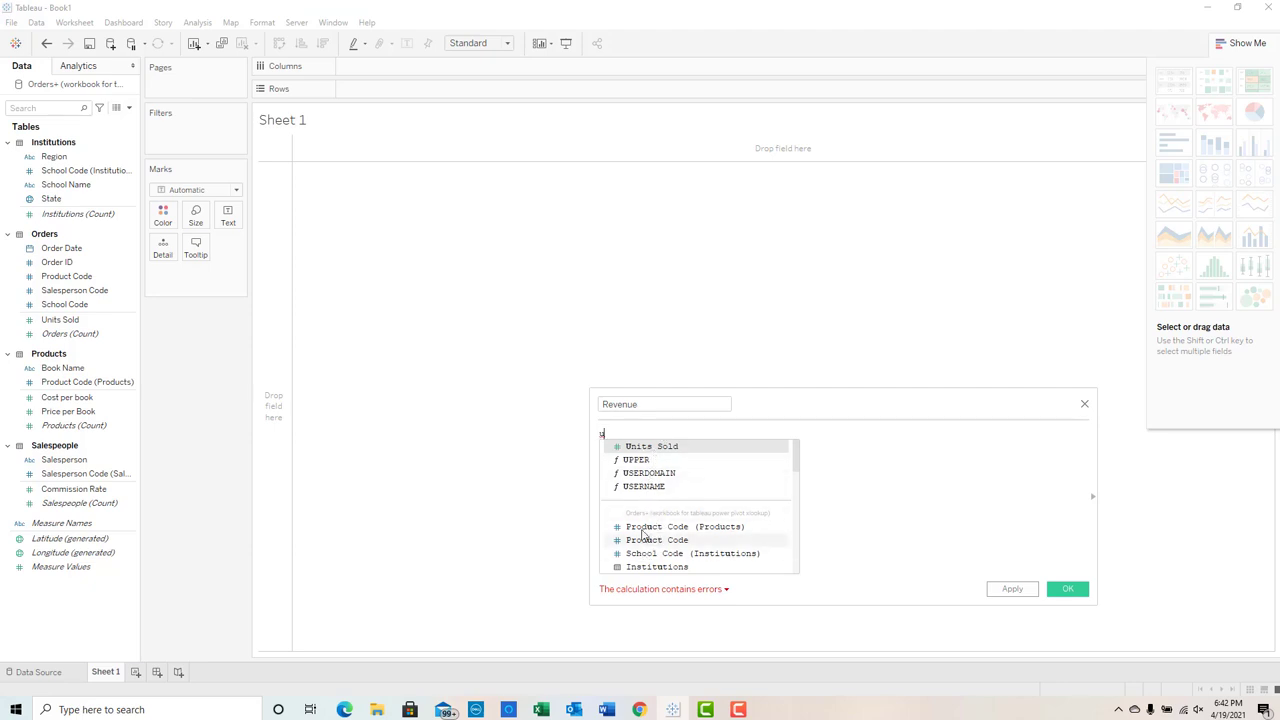
click(660, 448)
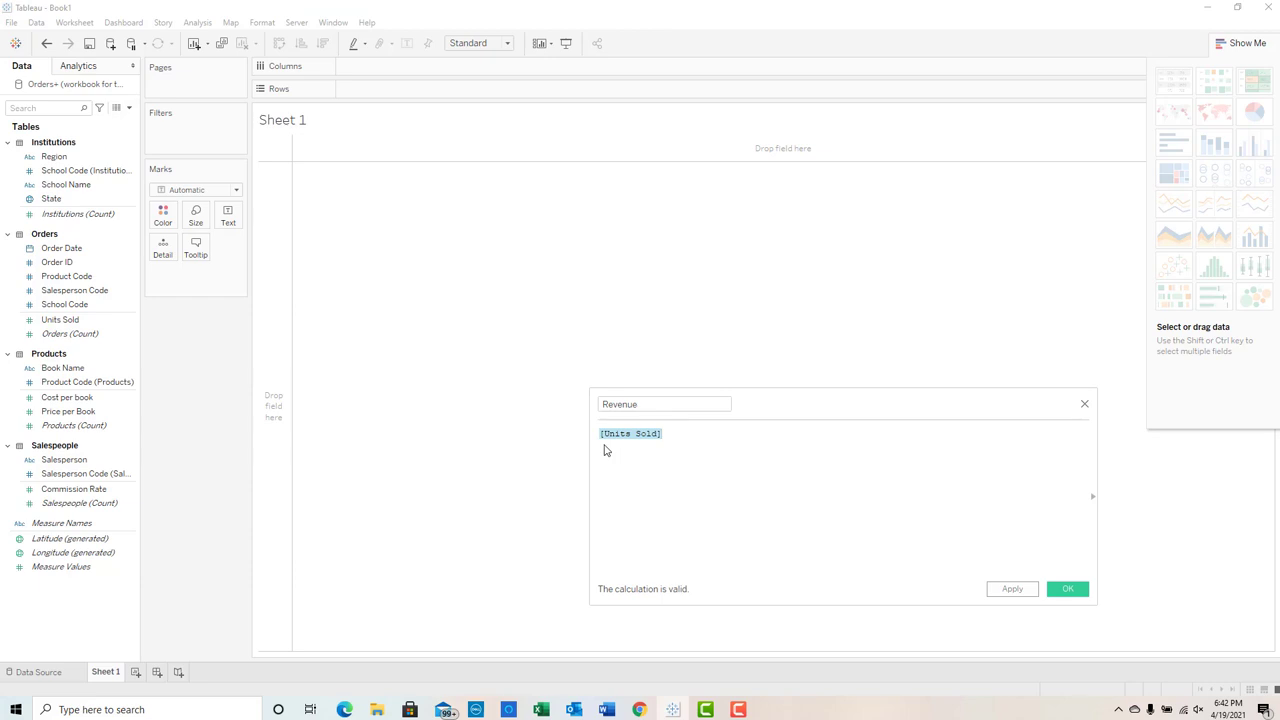
click(677, 433)
text(*)
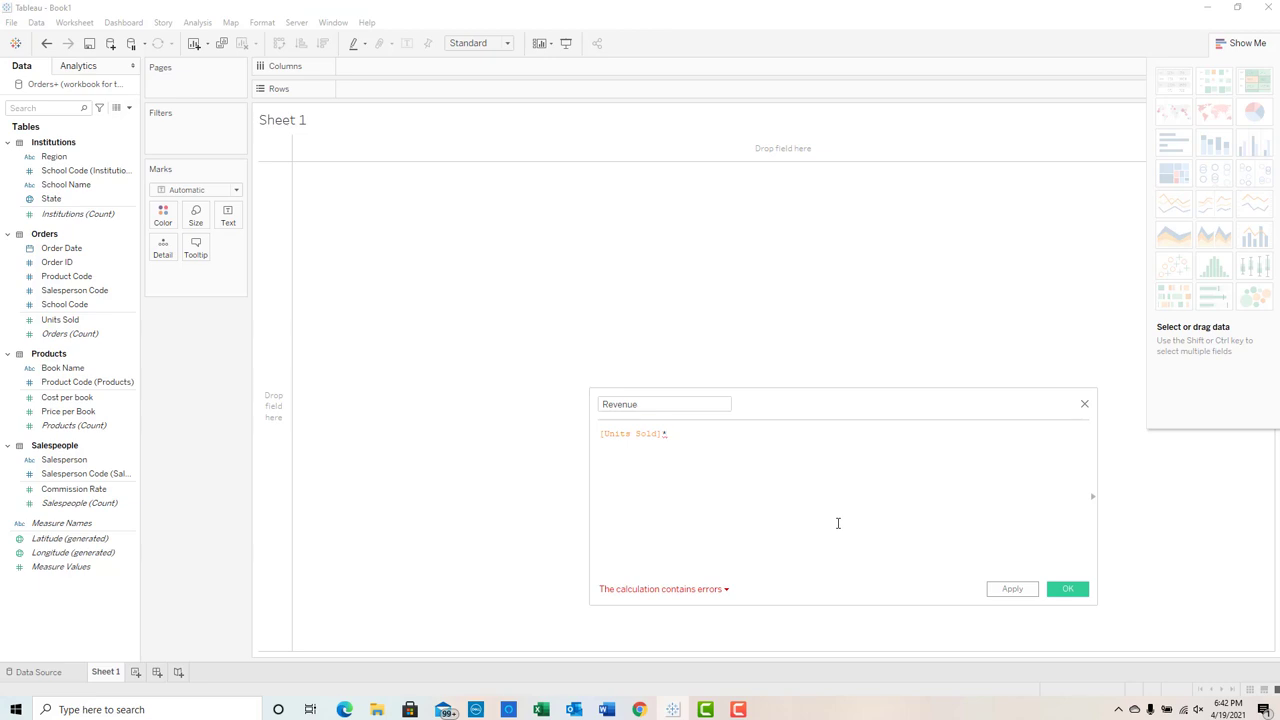
text(p)
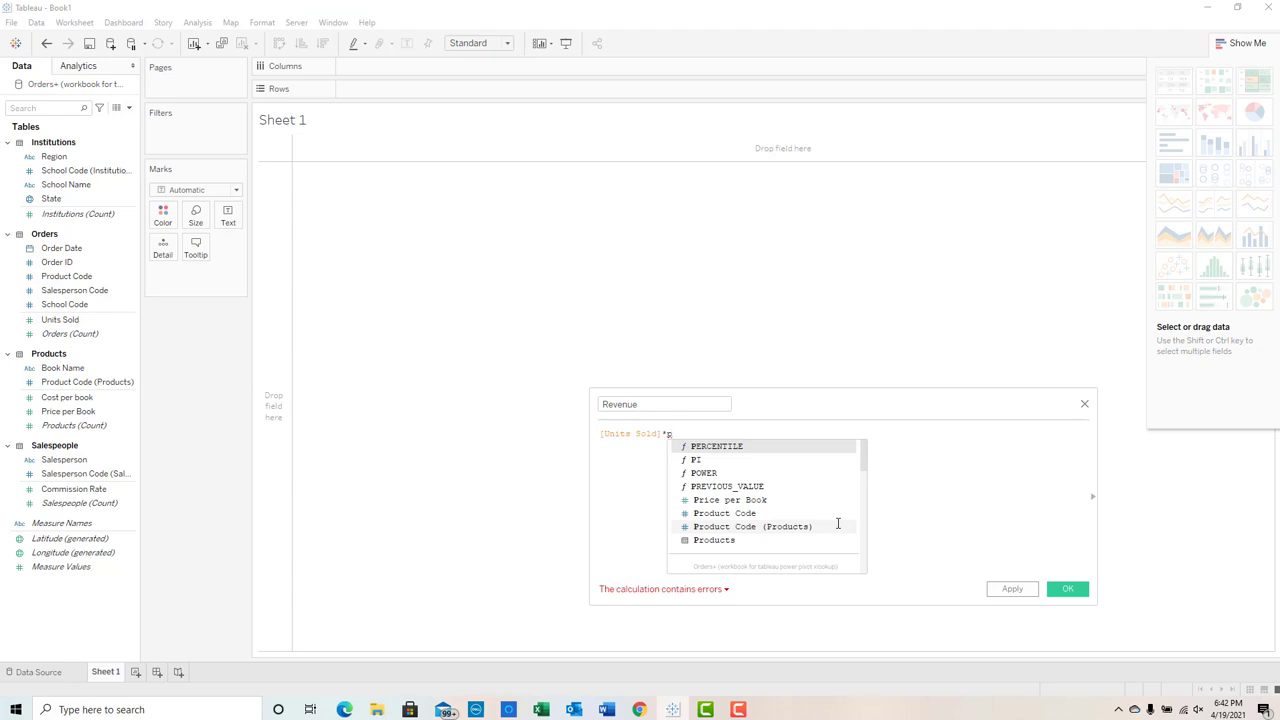
text(r)
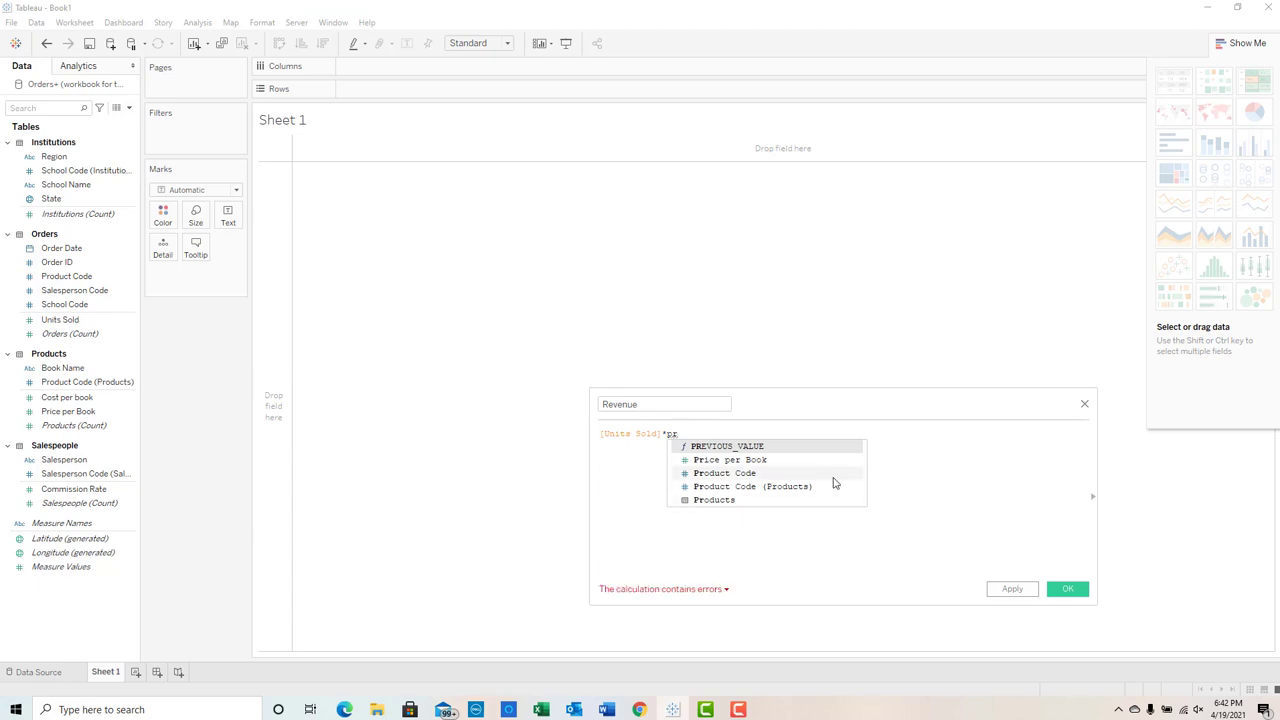
click(730, 460)
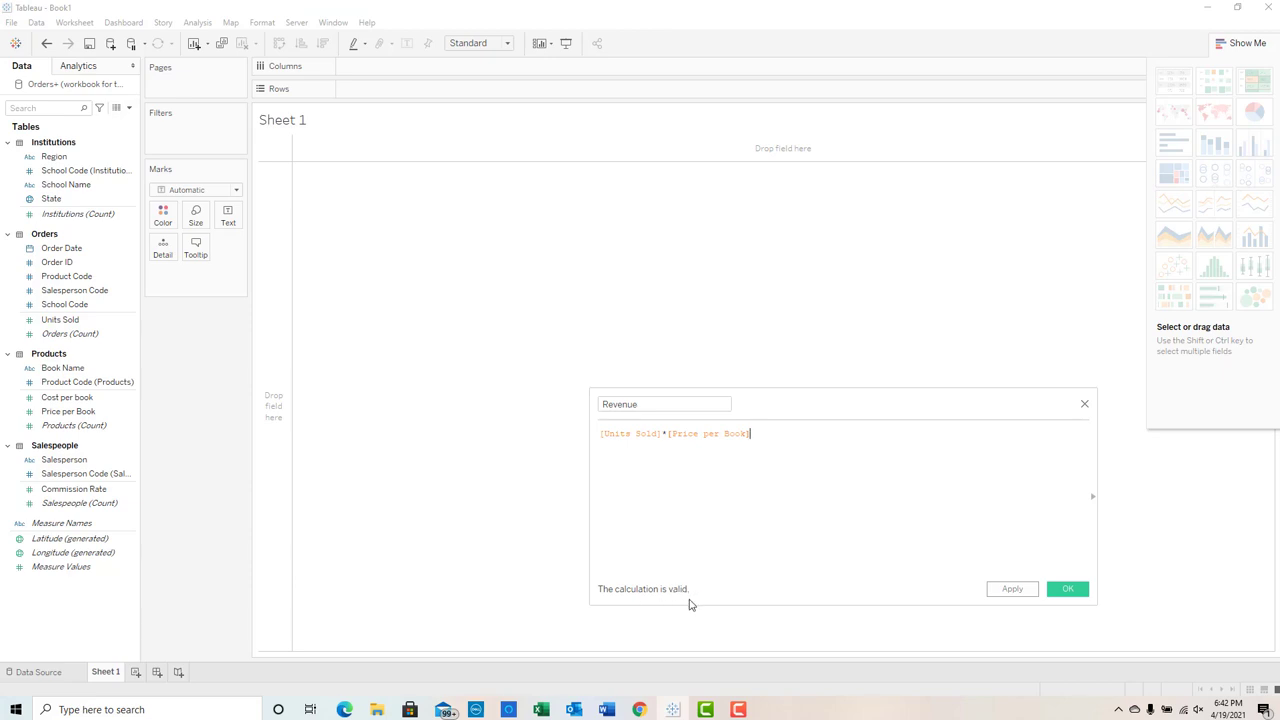
click(1066, 590)
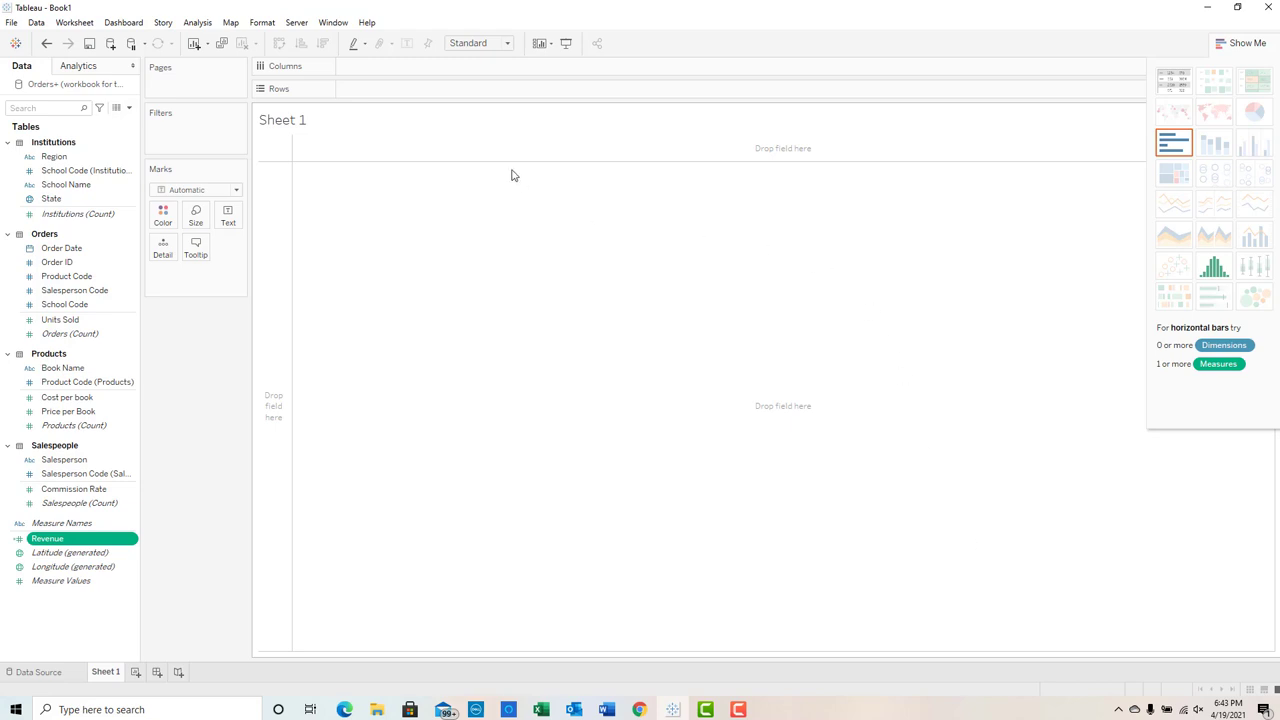
Create a calculated field named Cost with the formula [Units Sold]*[Cost per book].
click(197, 23)
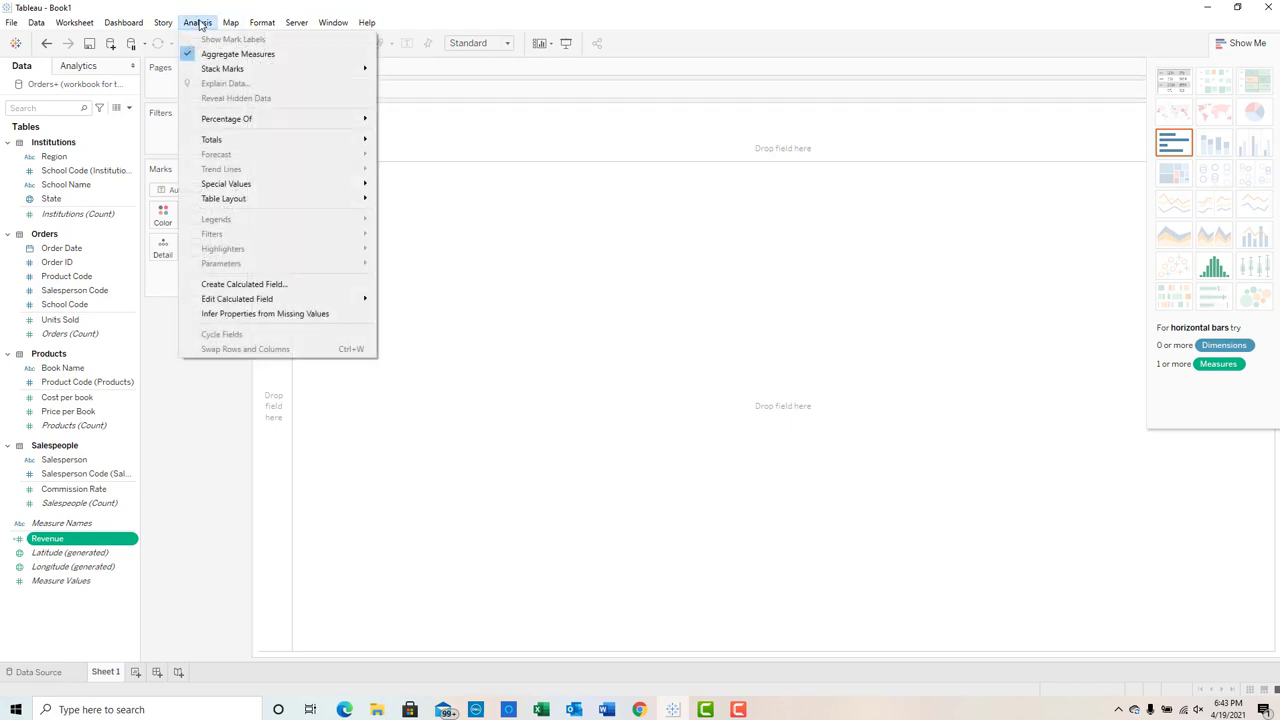
click(313, 285)
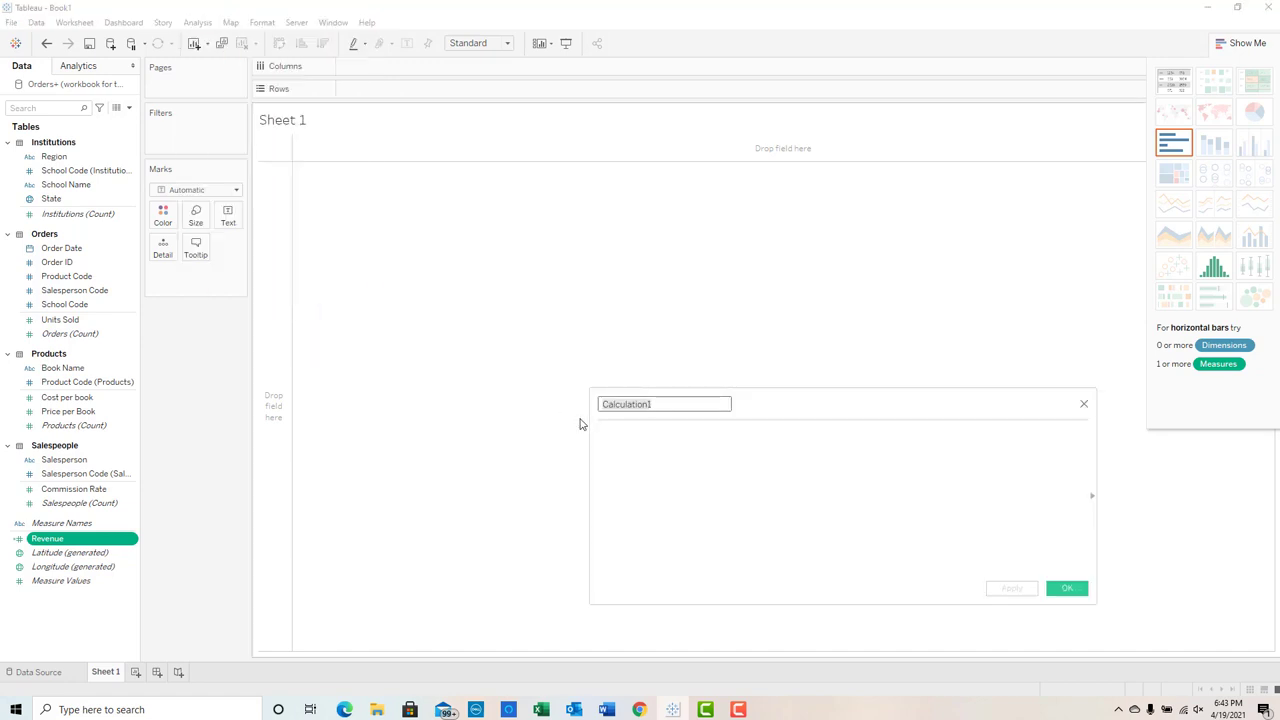
text(Cost)
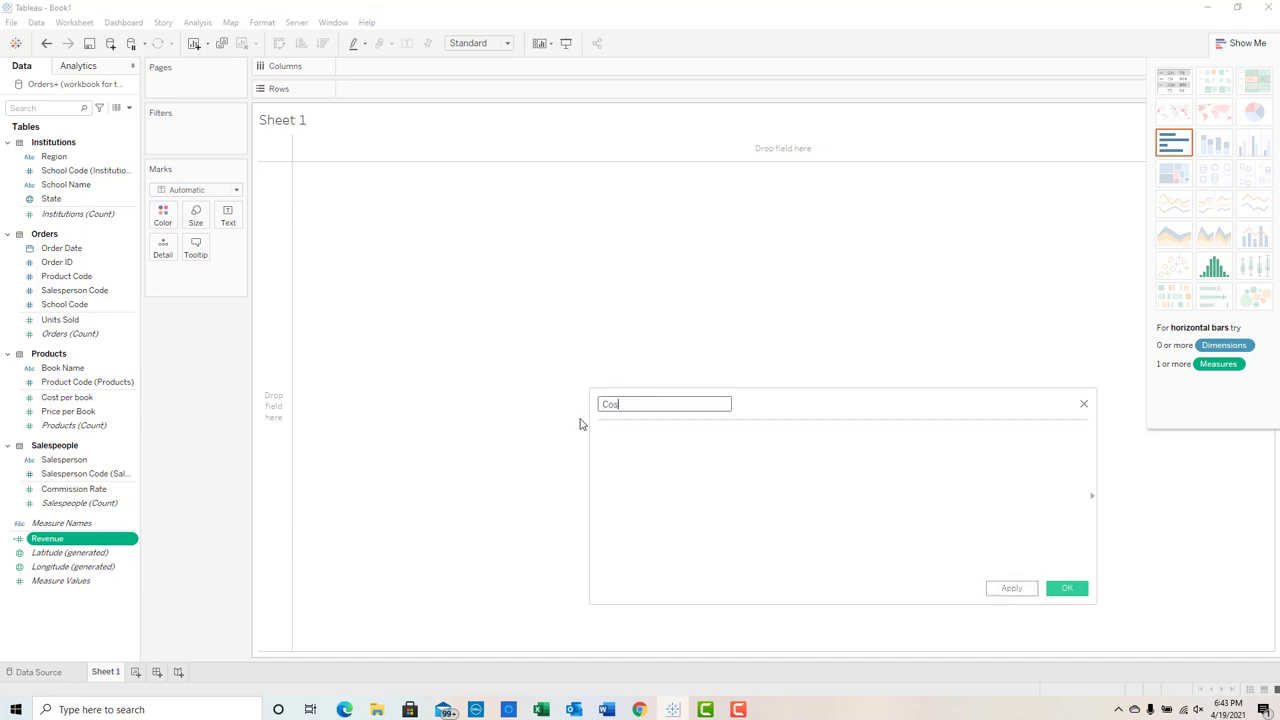
click(631, 449)
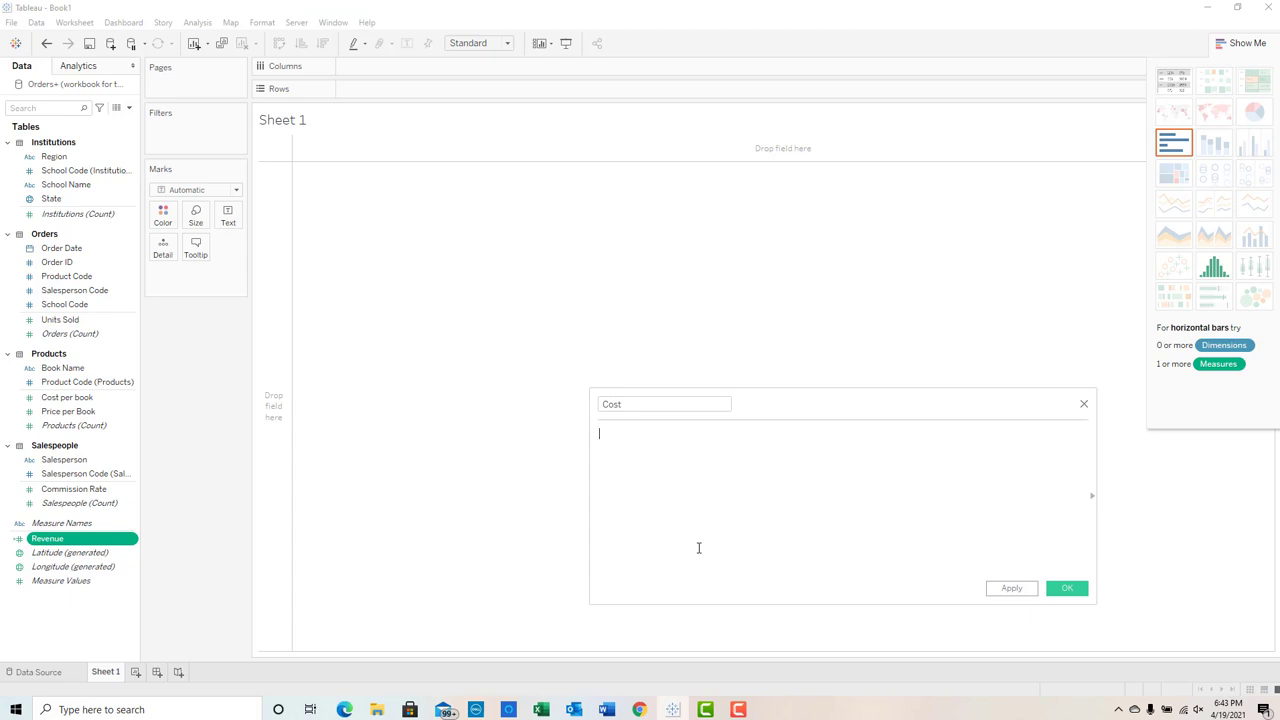
text(u)
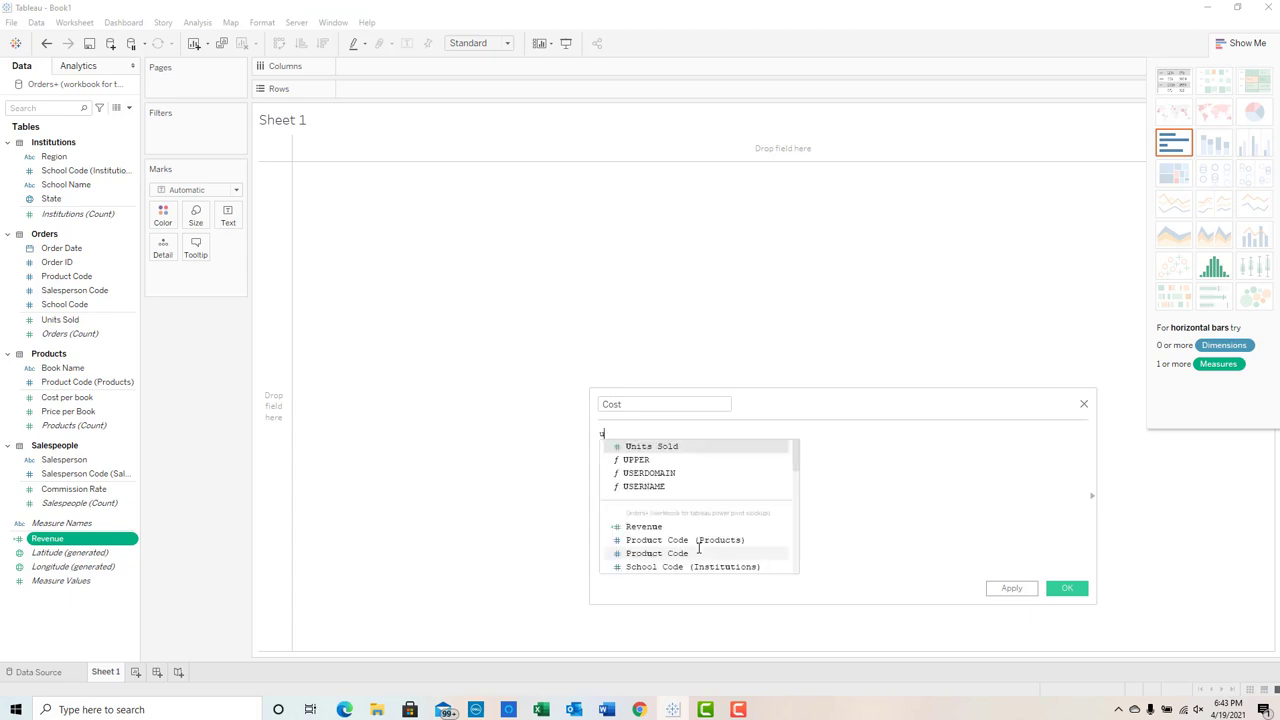
text(n)
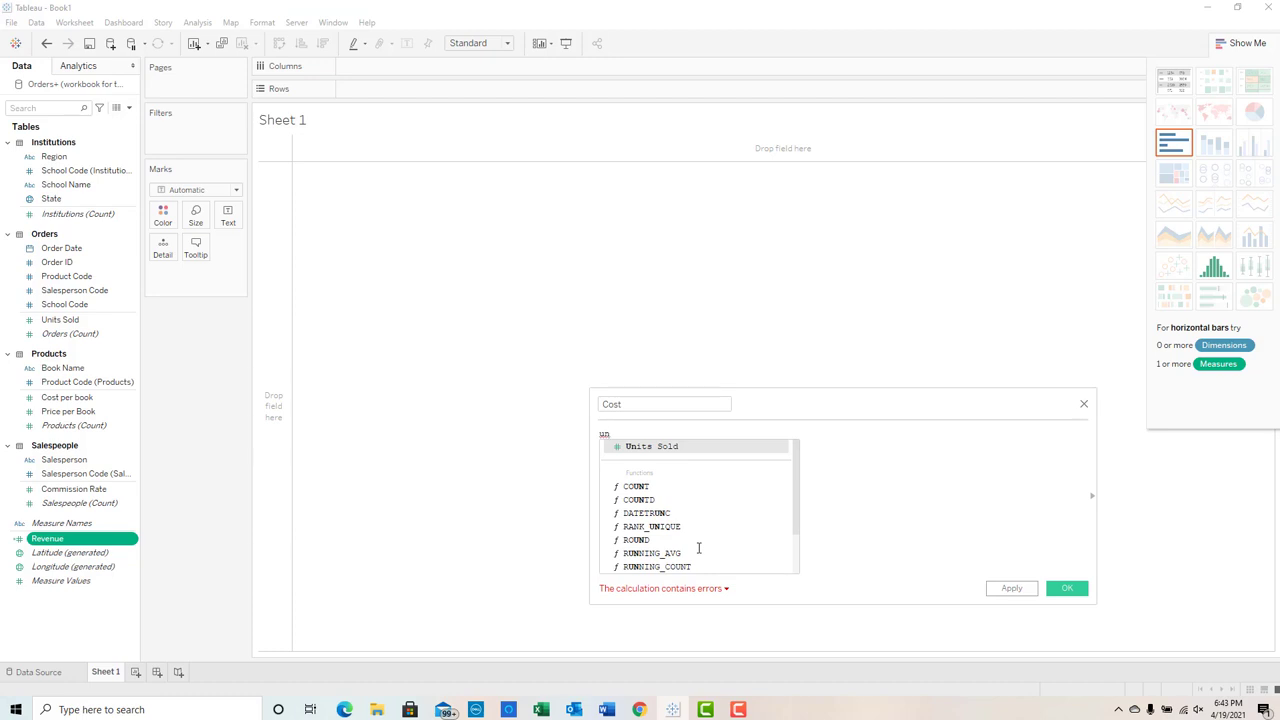
click(672, 447)
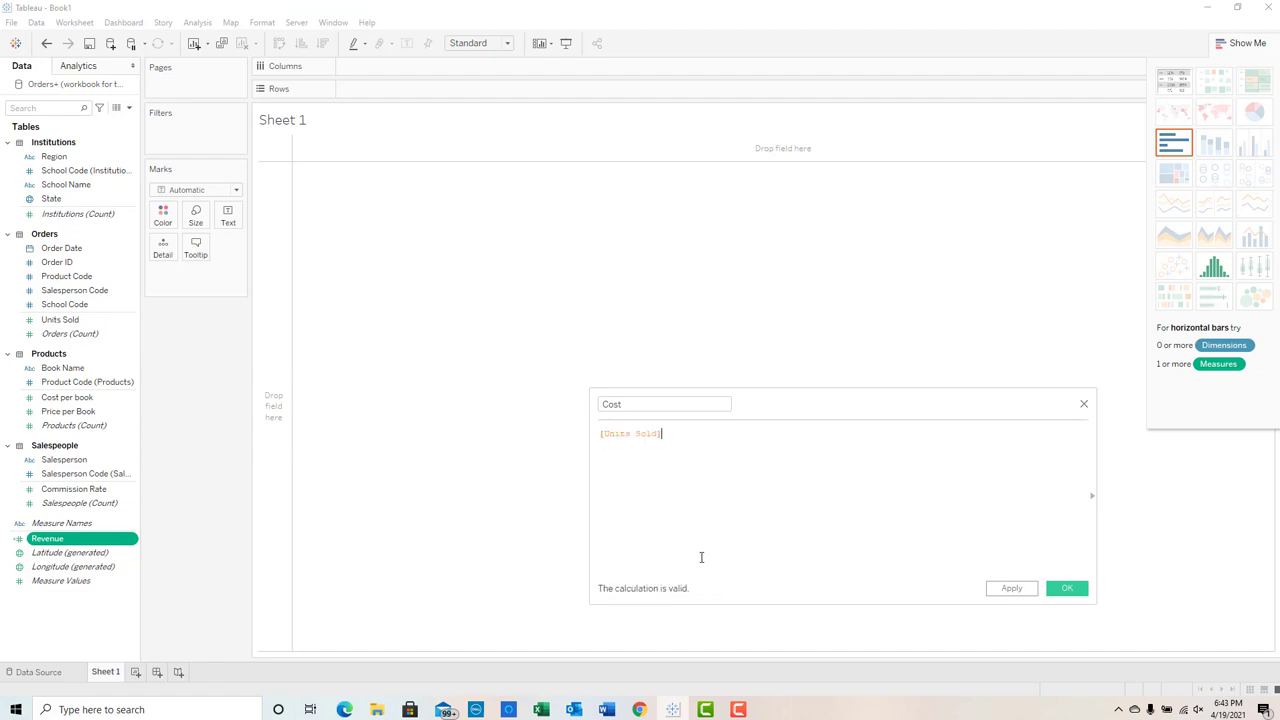
text(*c)
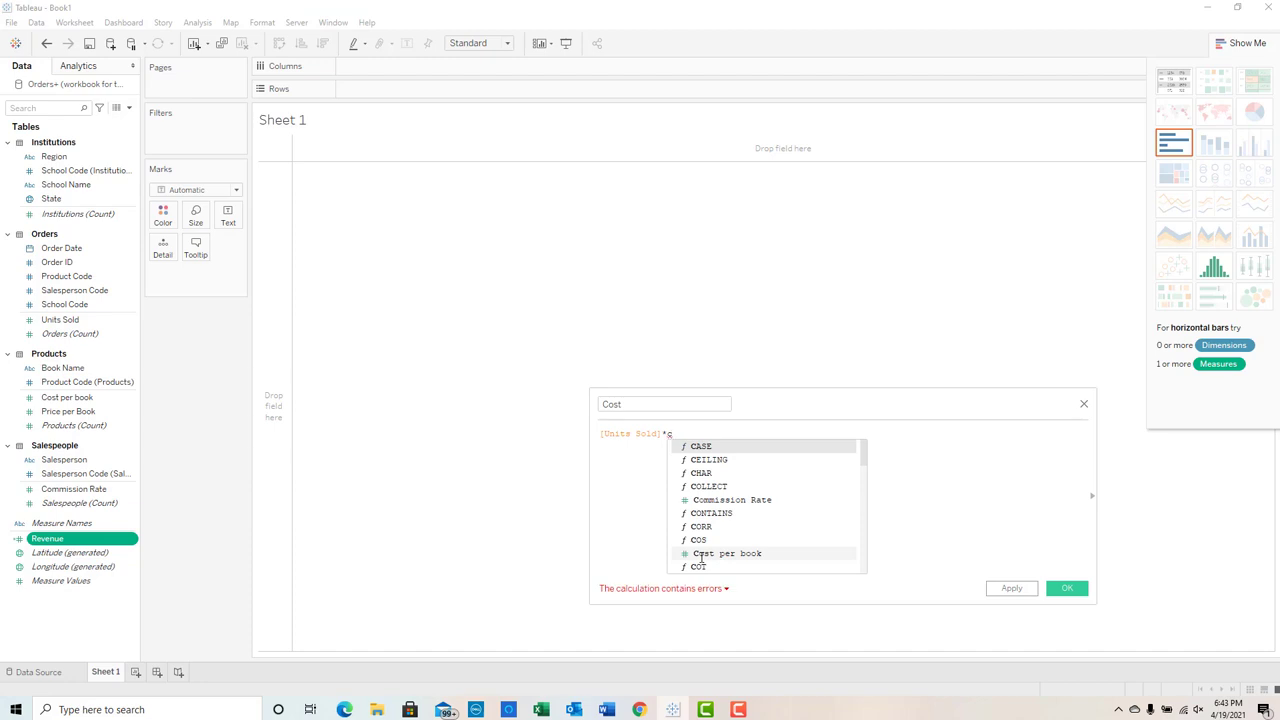
text(o)
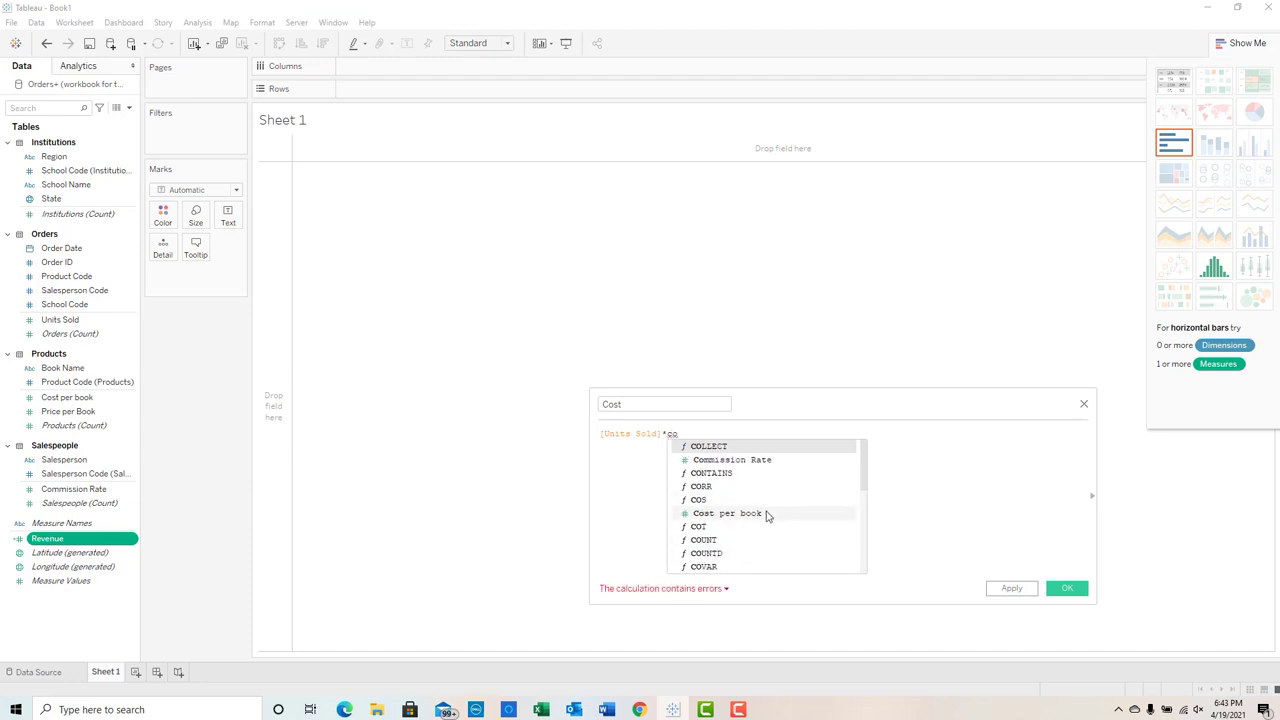
click(735, 513)
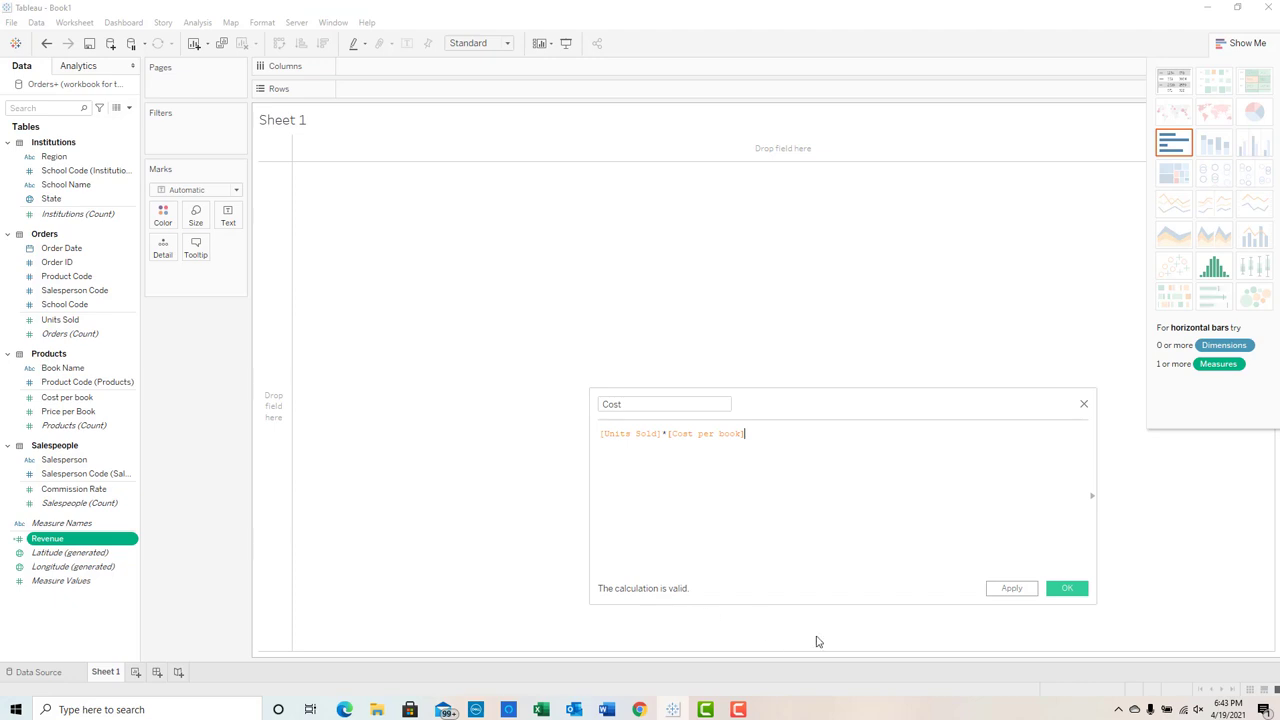
click(1077, 594)
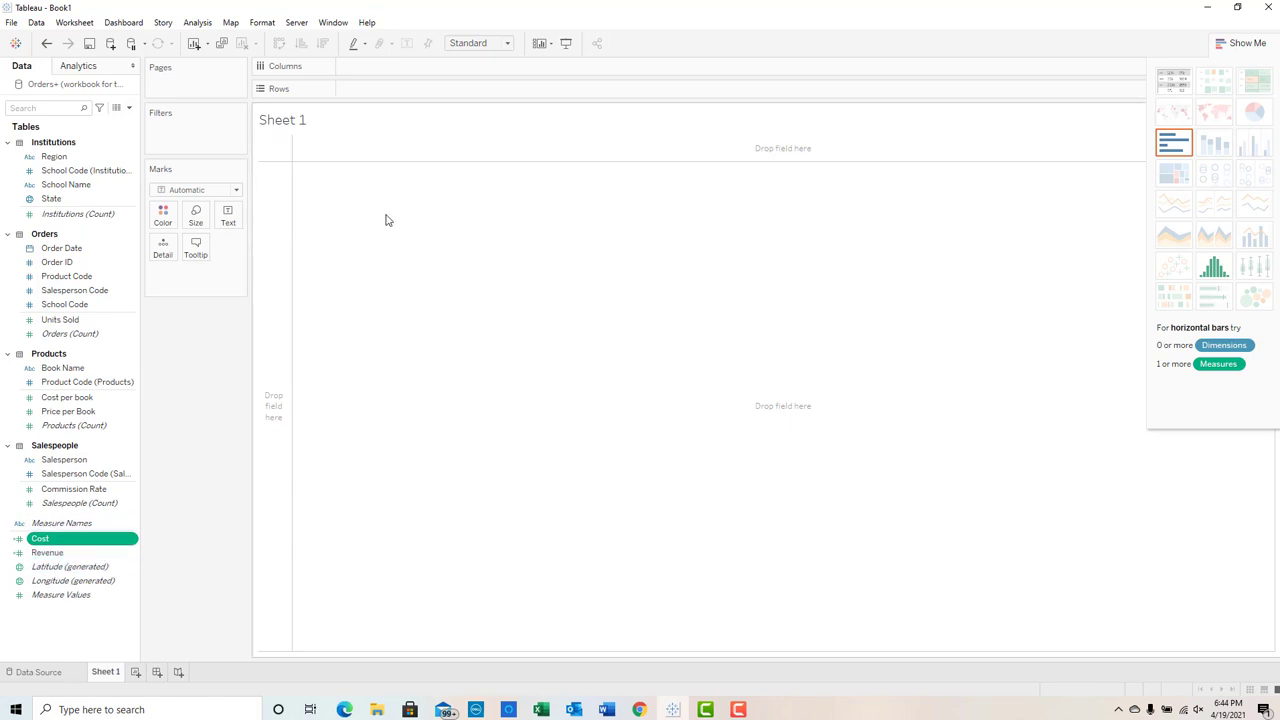
Create a calculated field named Profit with the formula [Revenue]-[Cost].
click(198, 22)
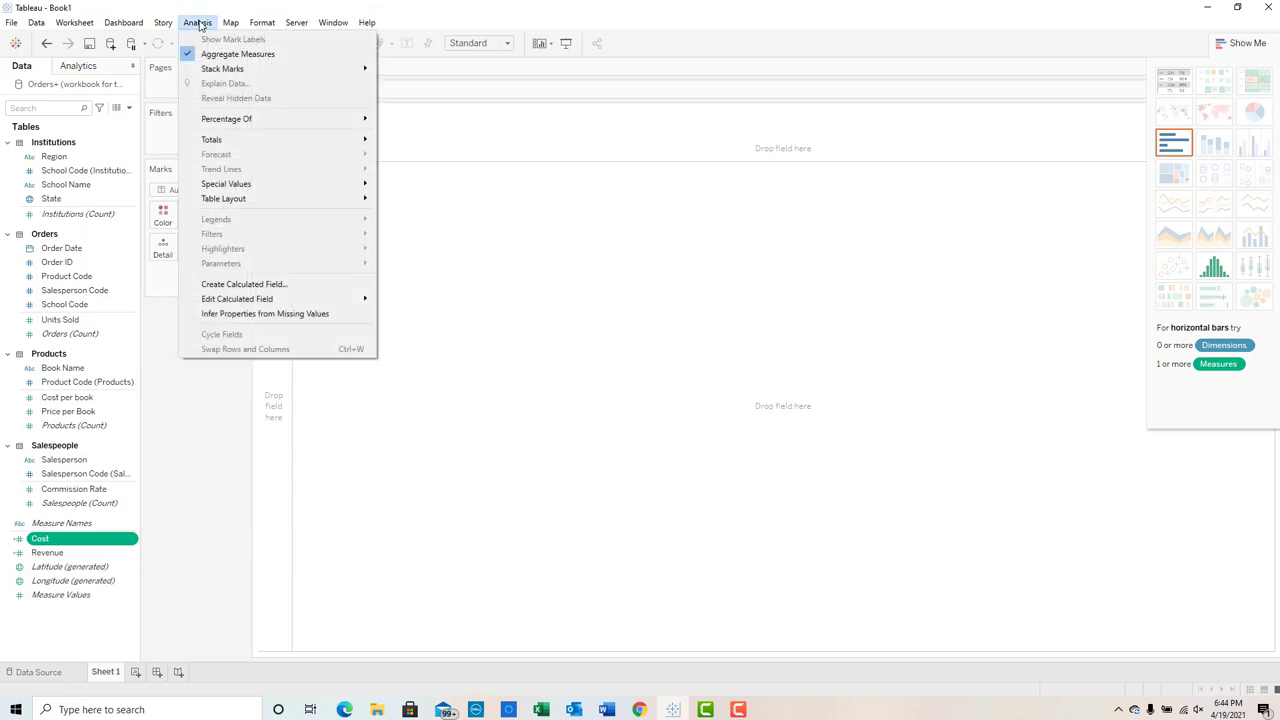
click(263, 285)
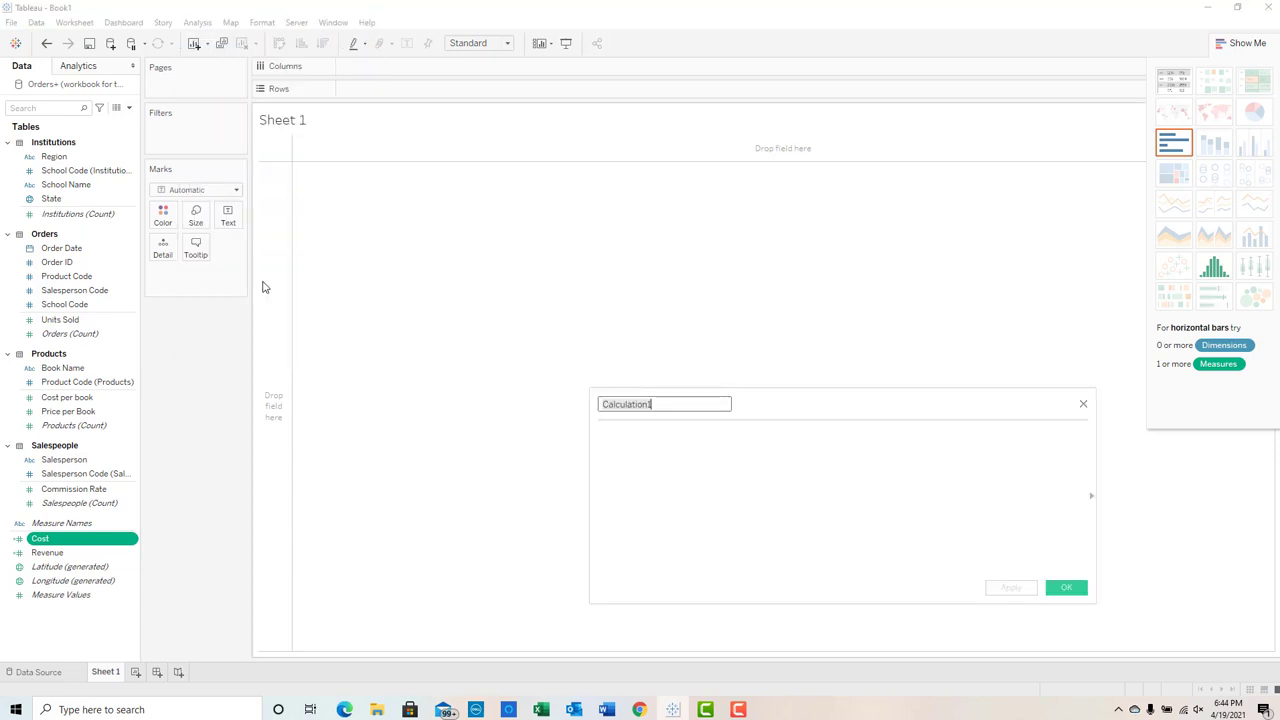
text(Profit)
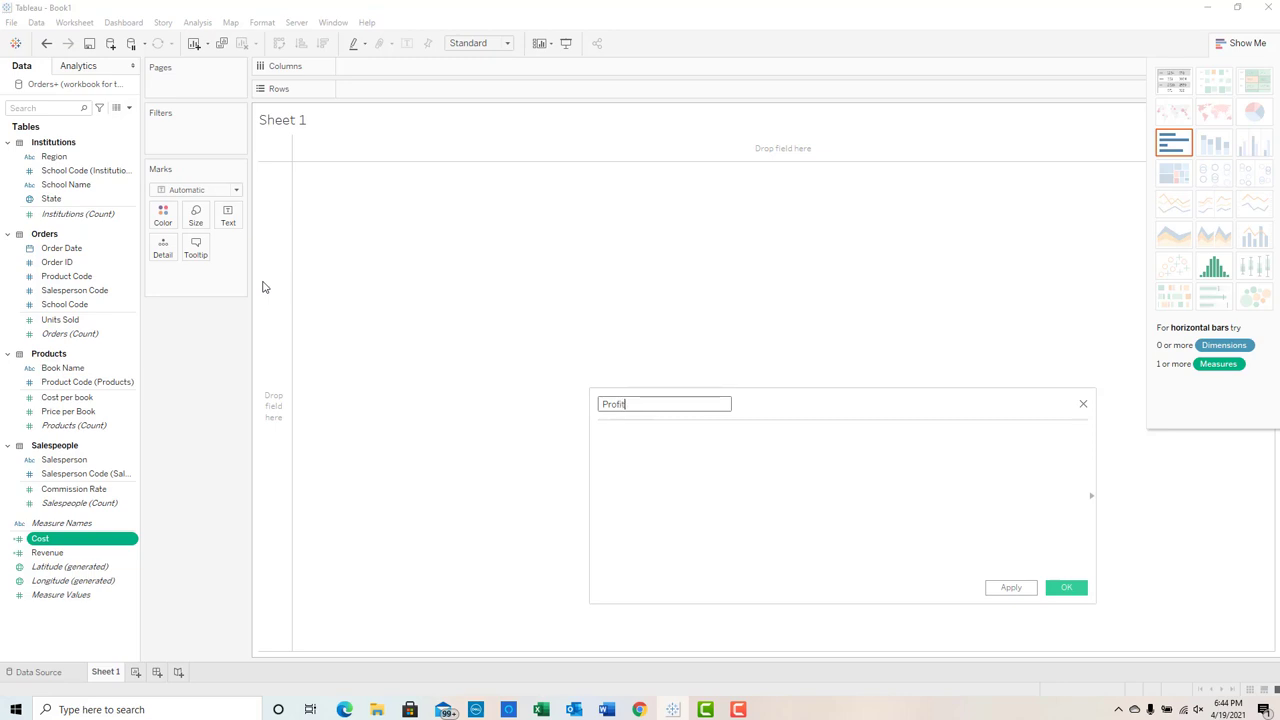
click(644, 449)
text(rev)
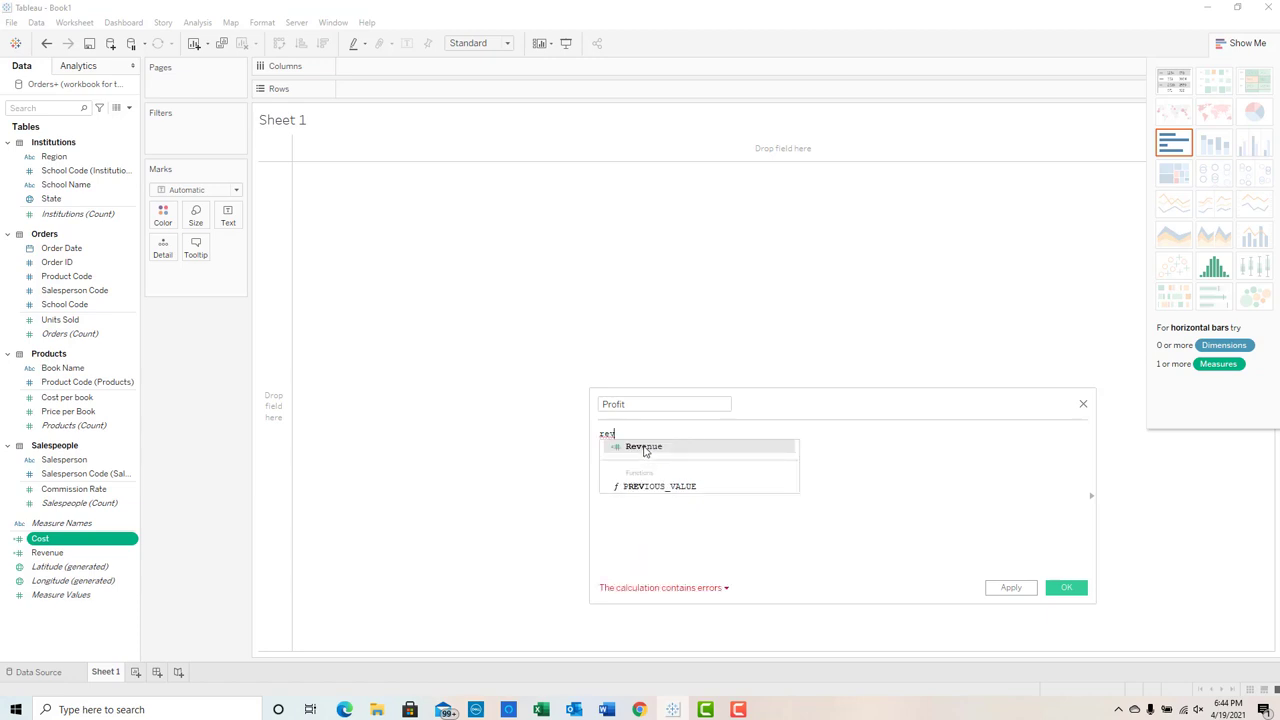
double_click(644, 447)
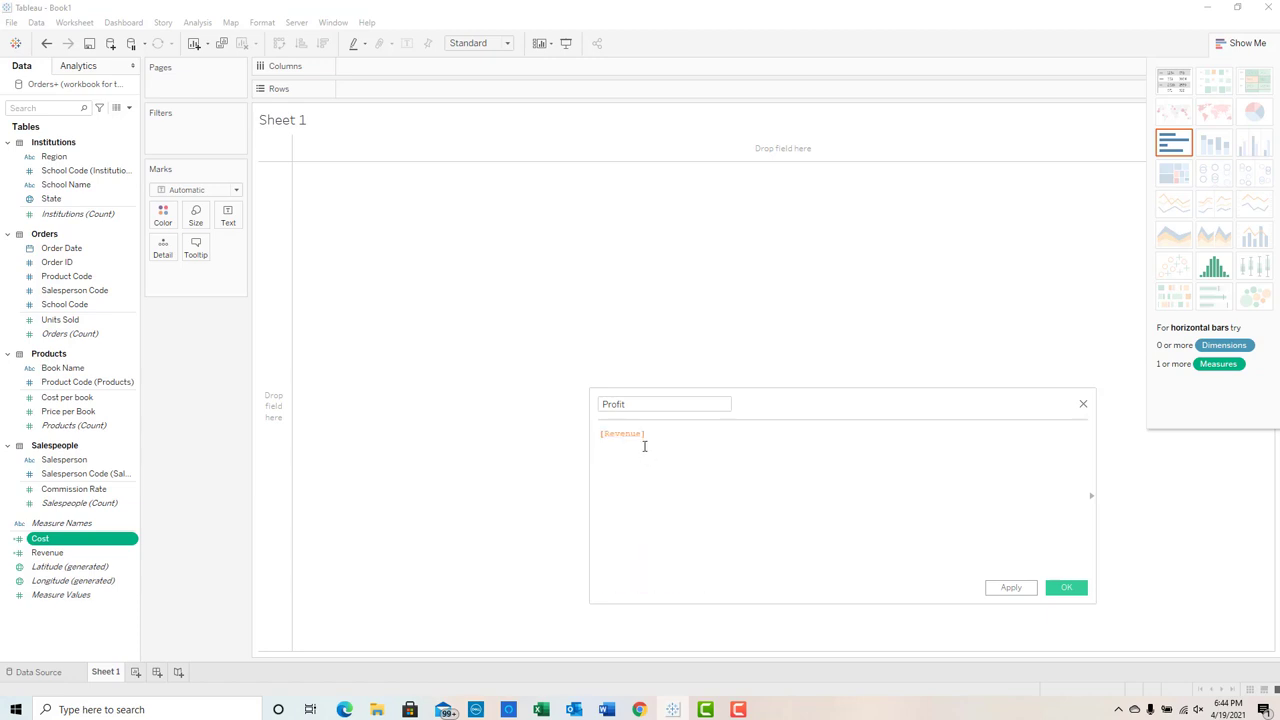
text(-)
text(cos)
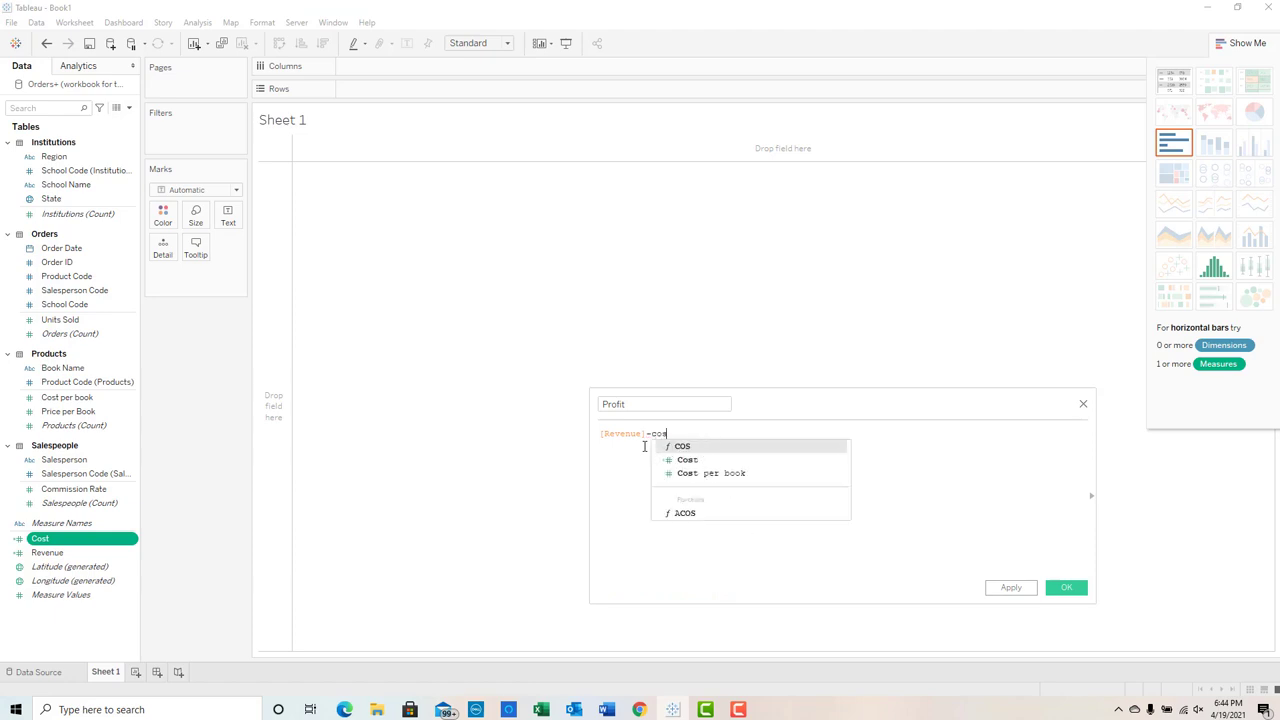
click(692, 463)
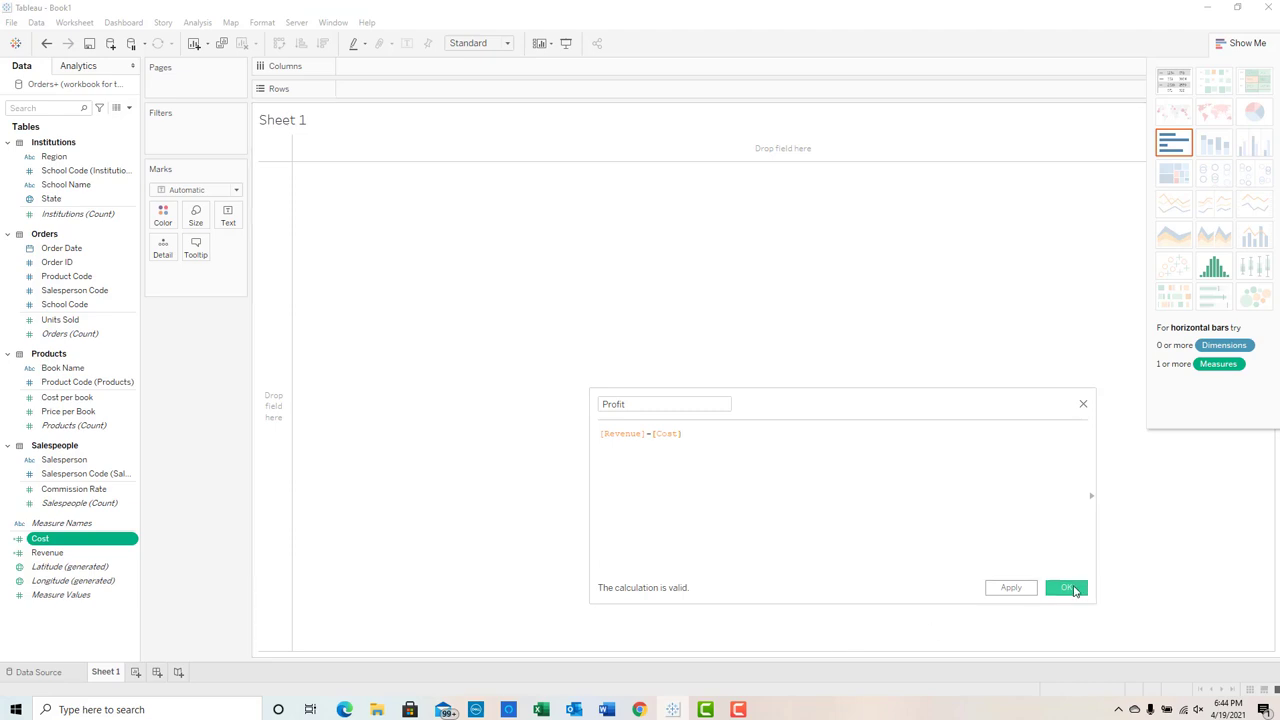
click(1074, 591)
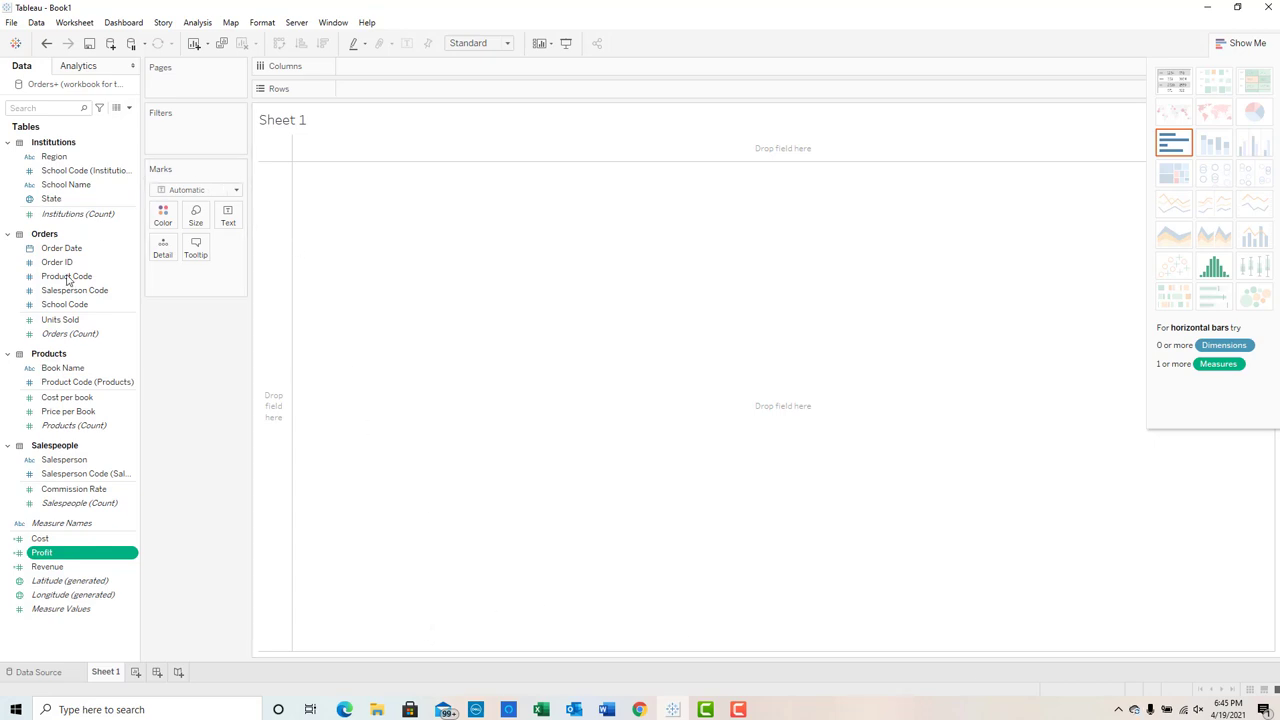
click(64, 461)
click(64, 461)
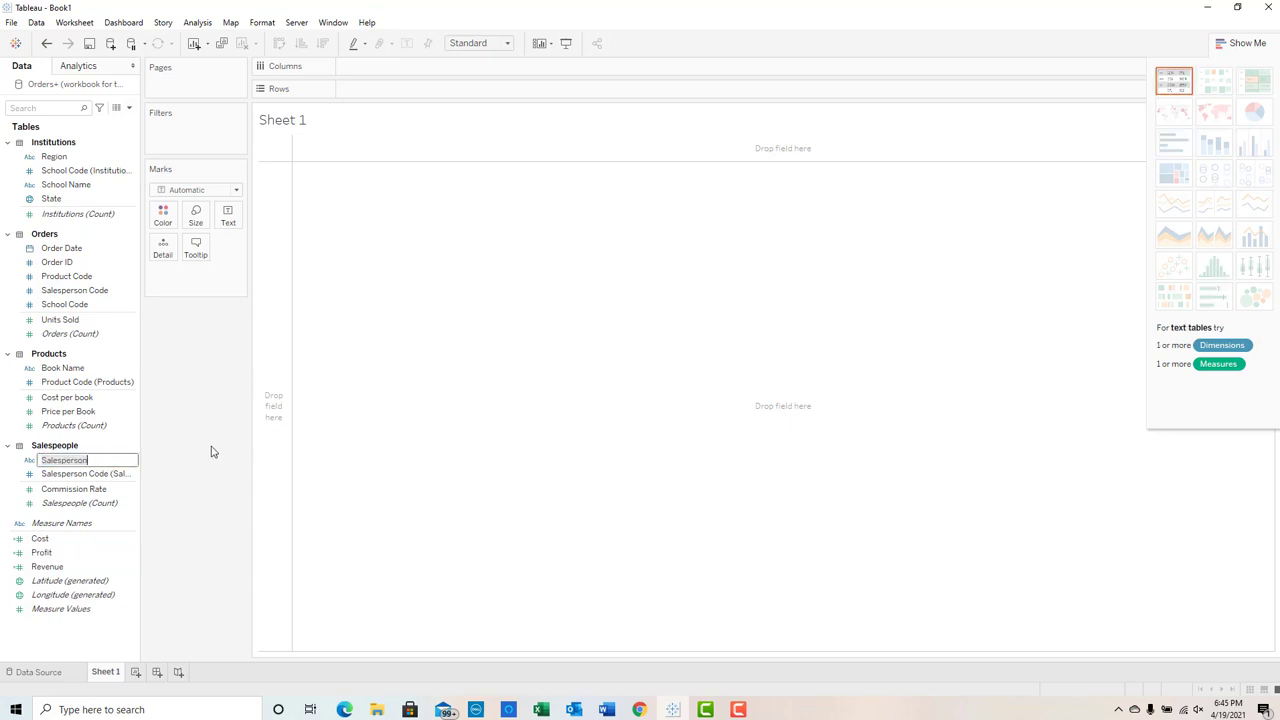
key(Return)
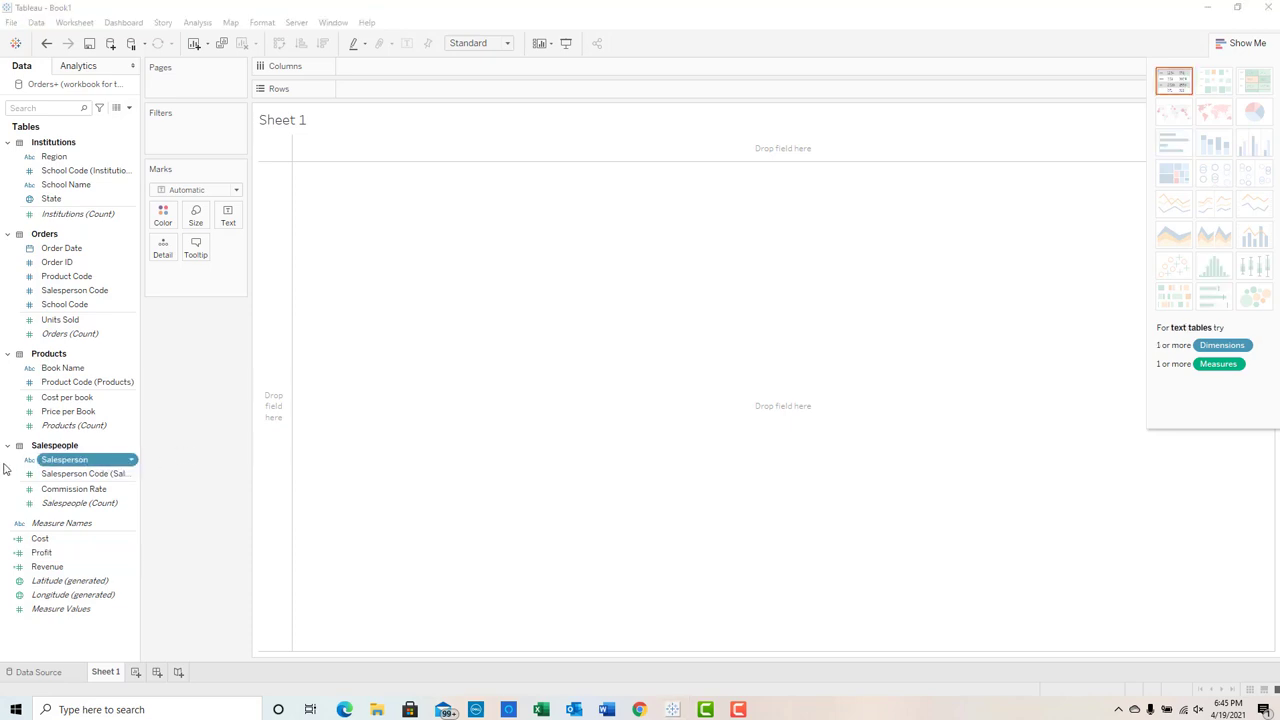
Build a text table on Sheet 1 with Salesperson as rows and Revenue as the values.
drag(64, 463, 277, 426)
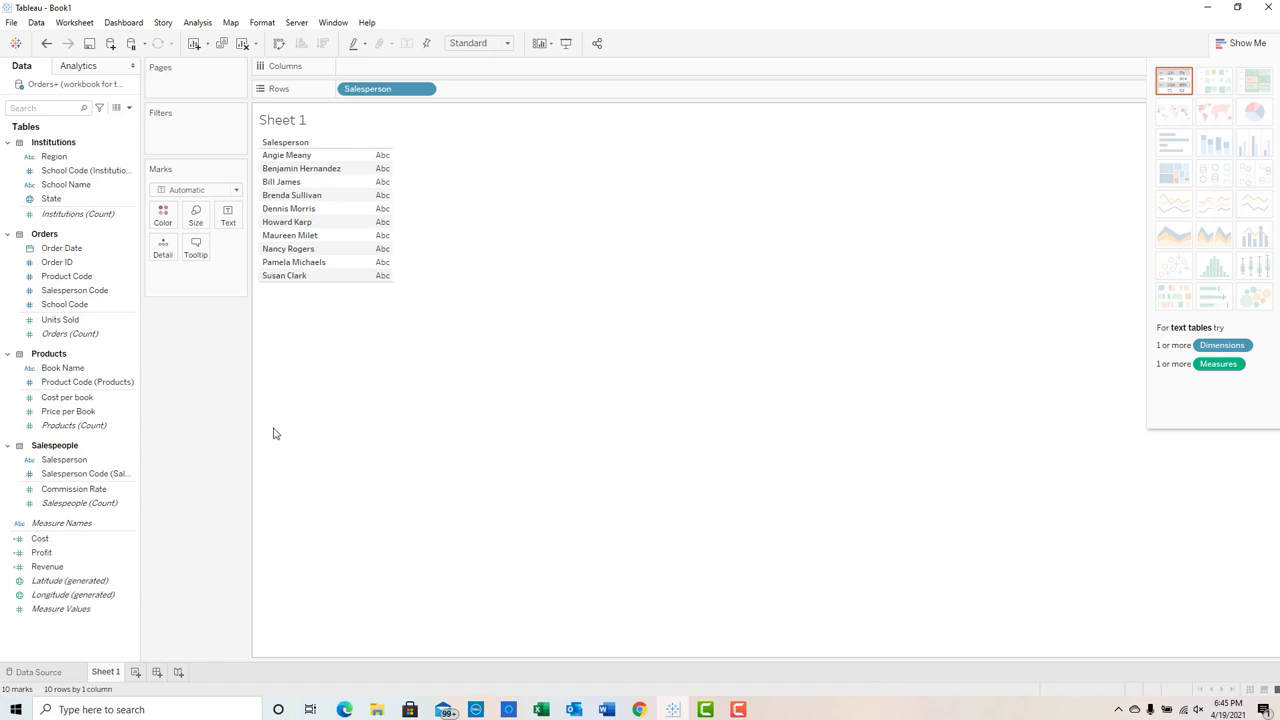
click(50, 569)
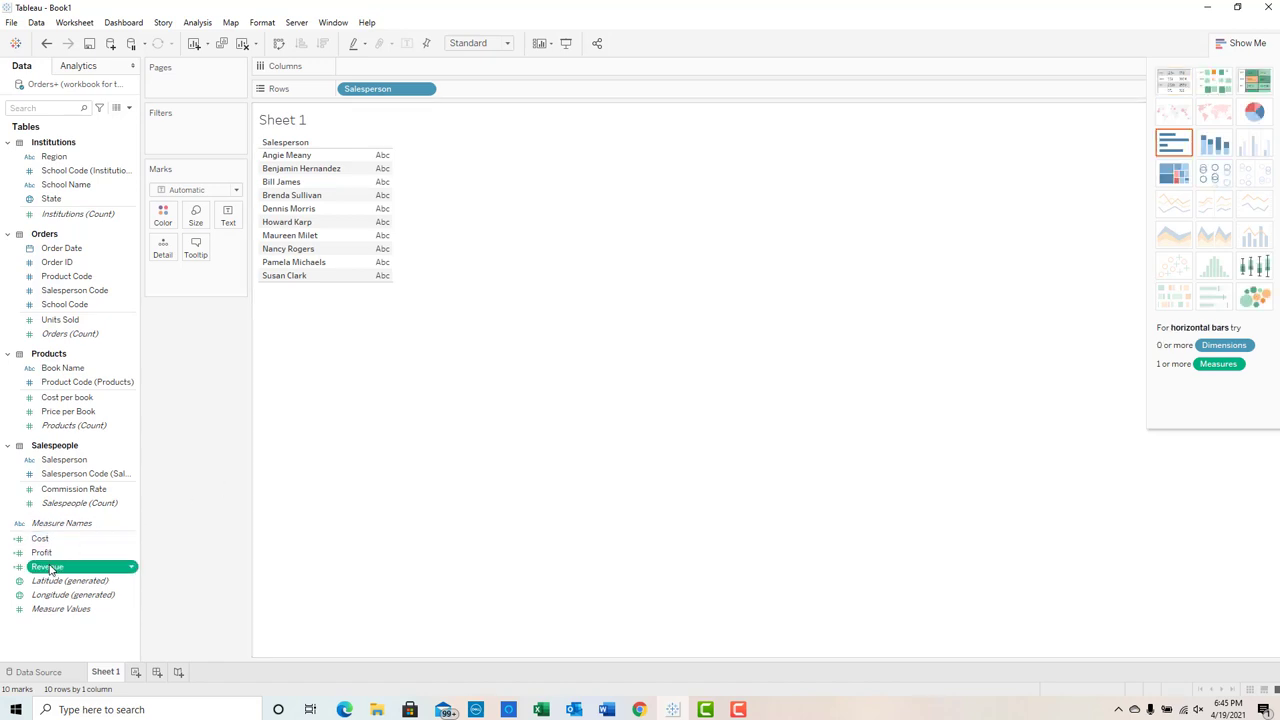
drag(50, 569, 392, 234)
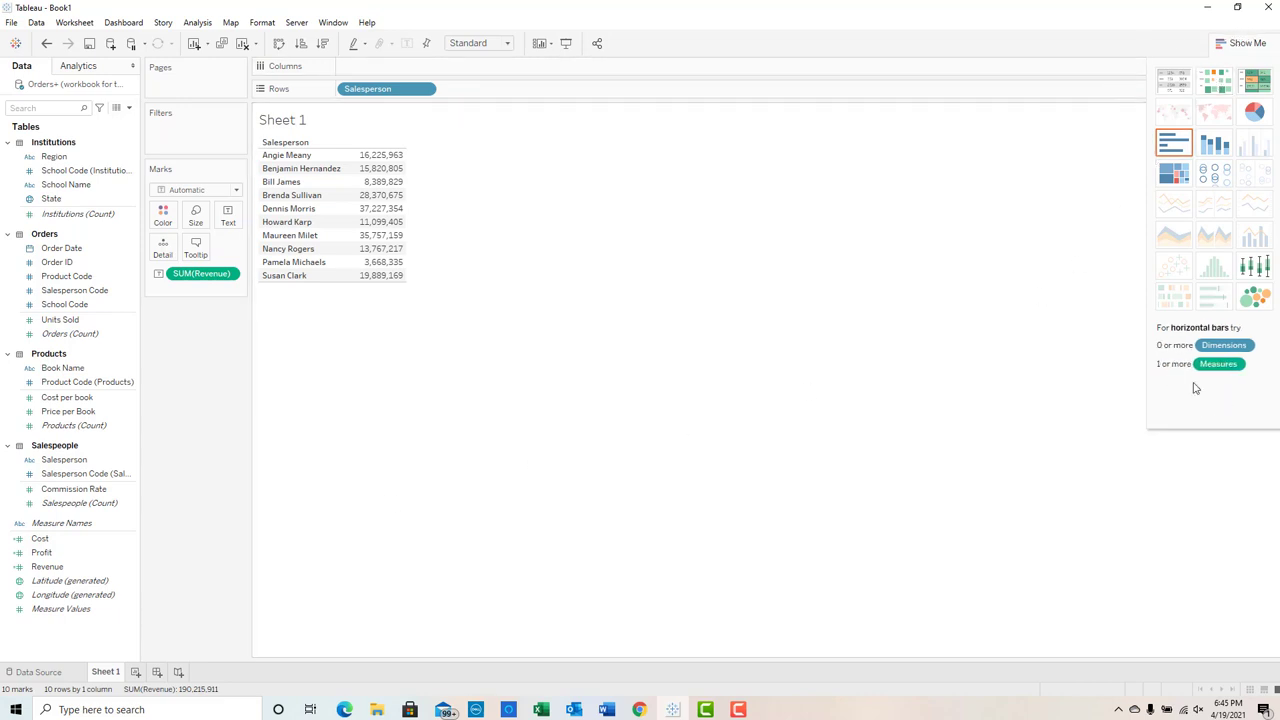
Try the salesperson revenue view as horizontal bars, stacked bars and a treemap, and return it to a text table.
click(1234, 44)
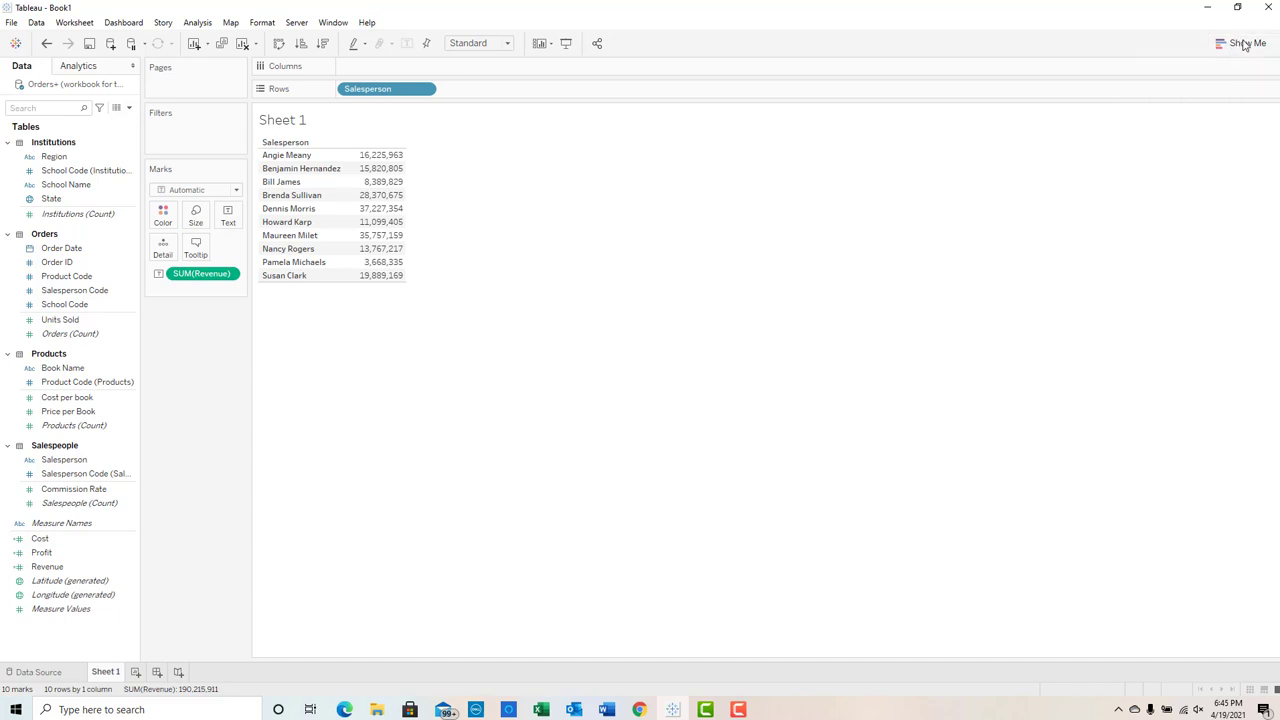
click(1241, 44)
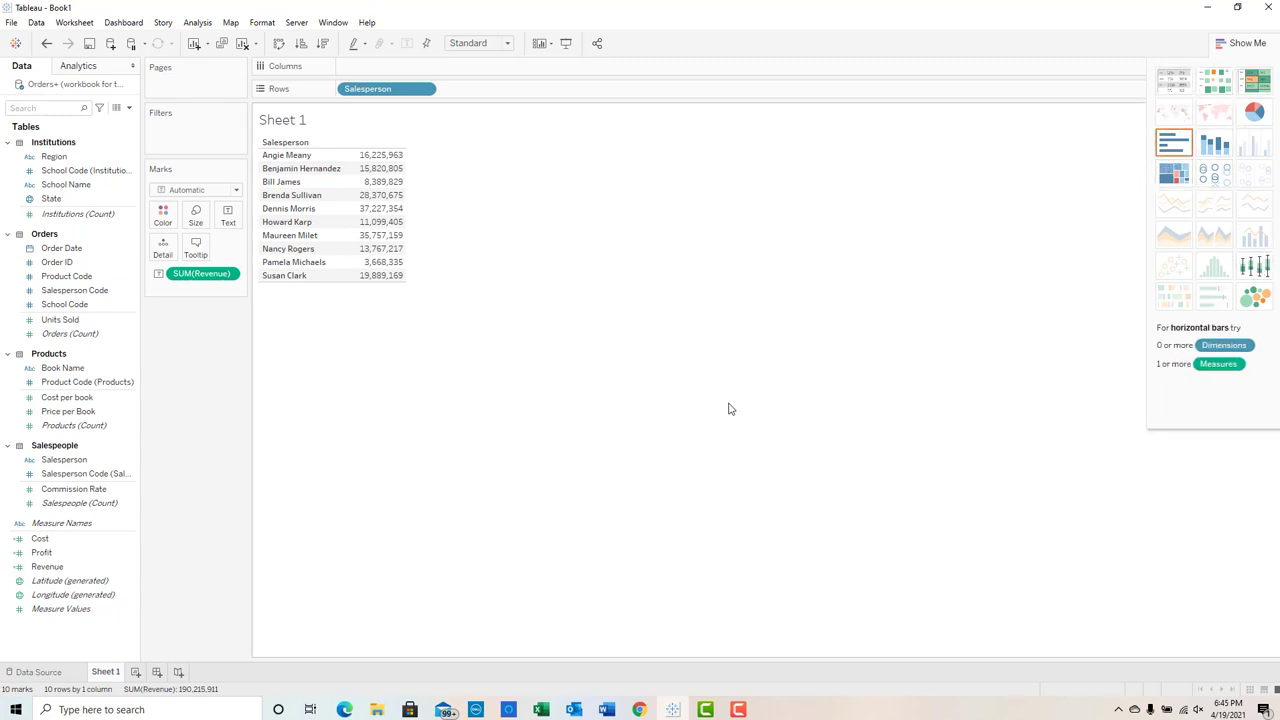
click(1181, 149)
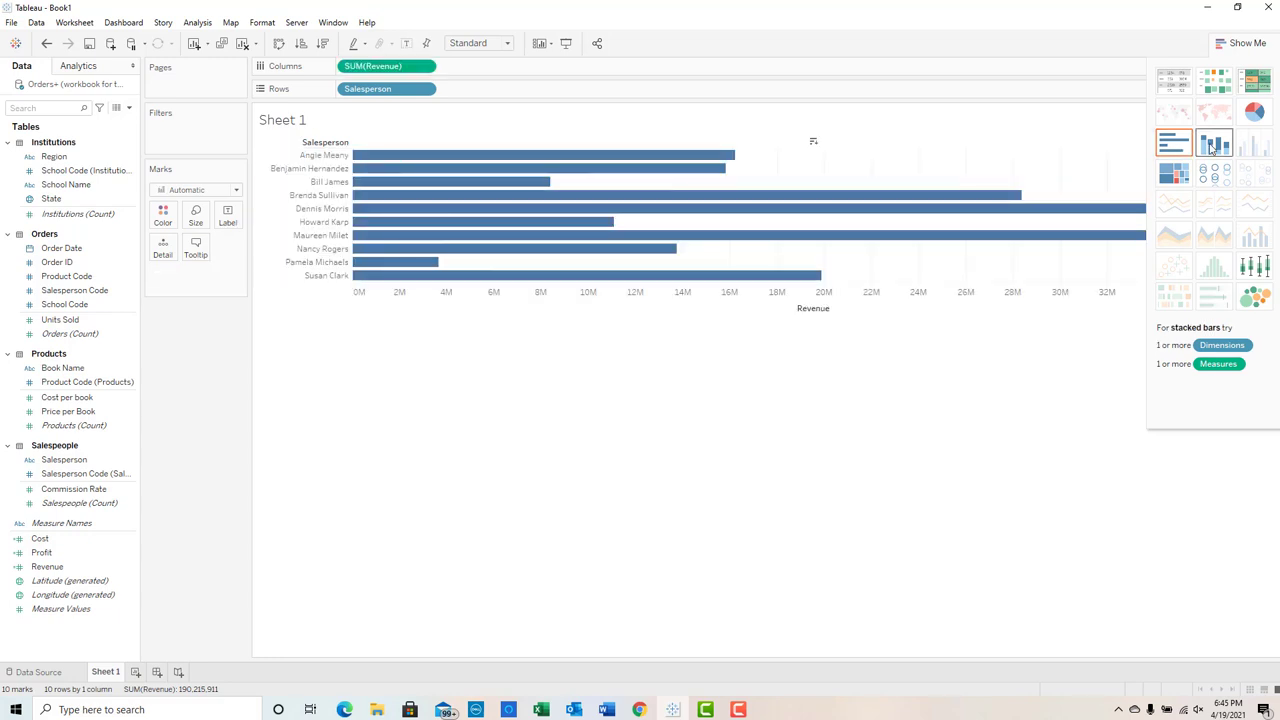
click(1217, 145)
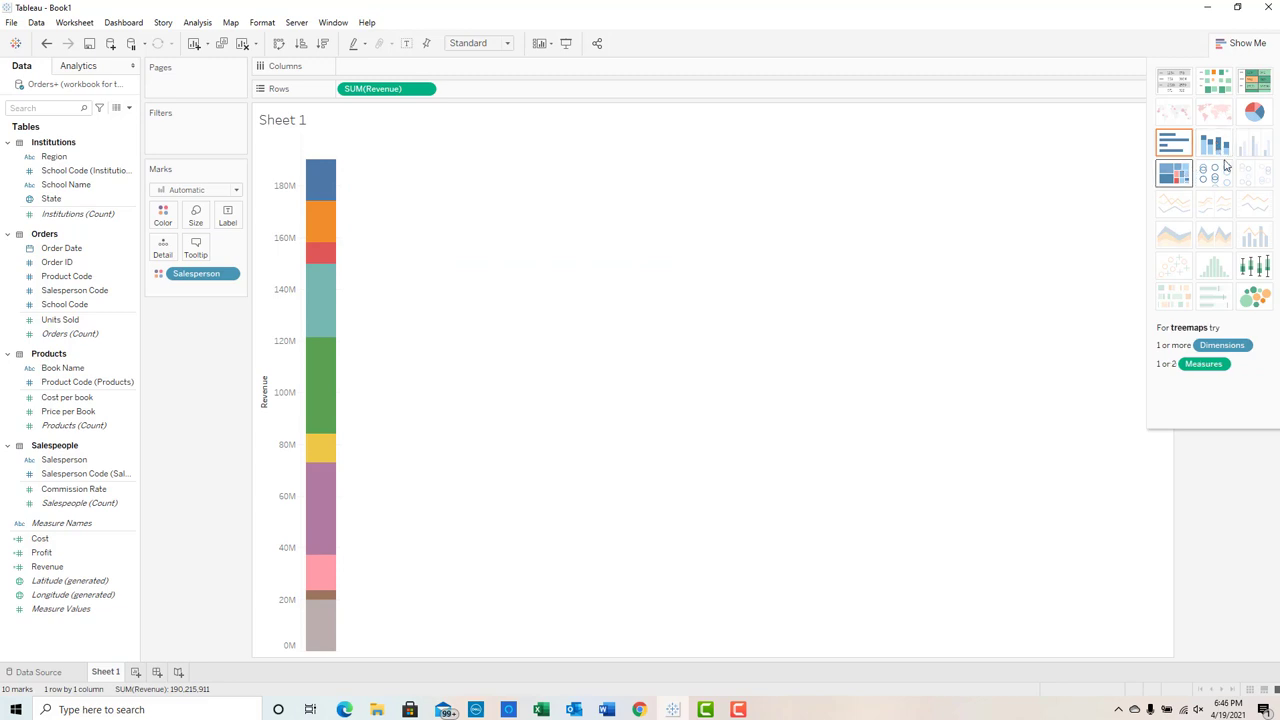
click(1173, 179)
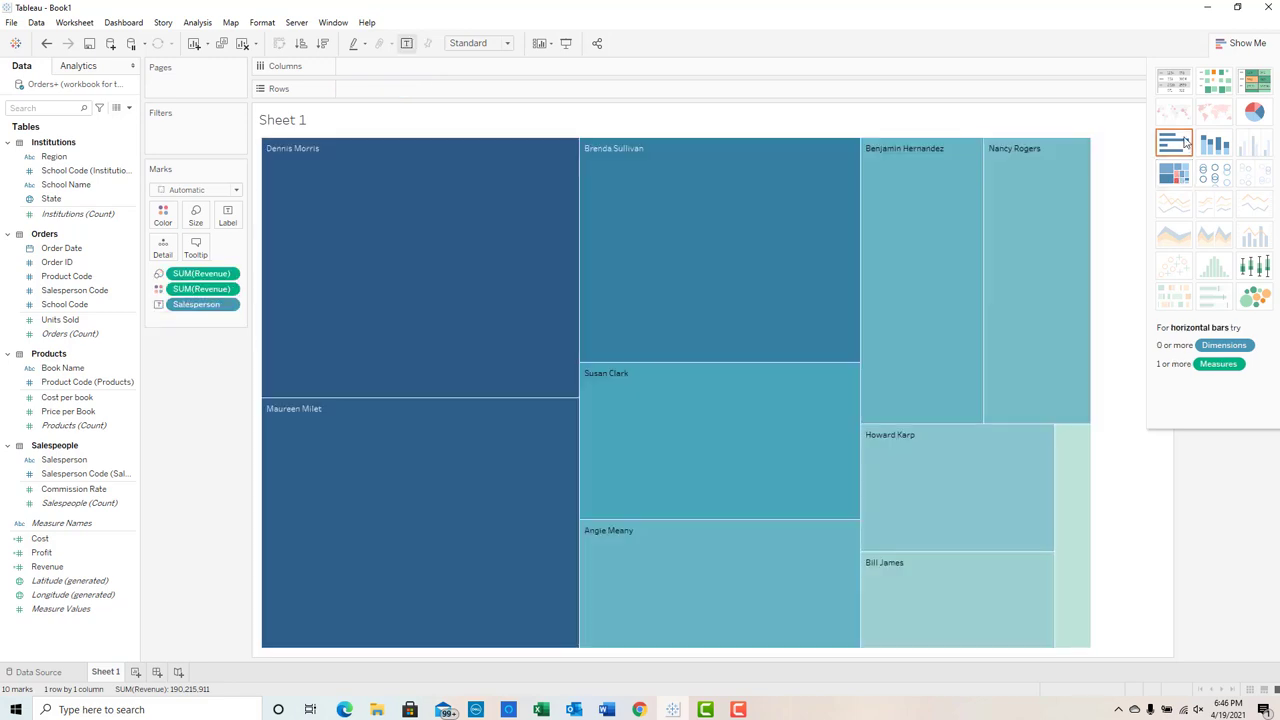
click(1184, 144)
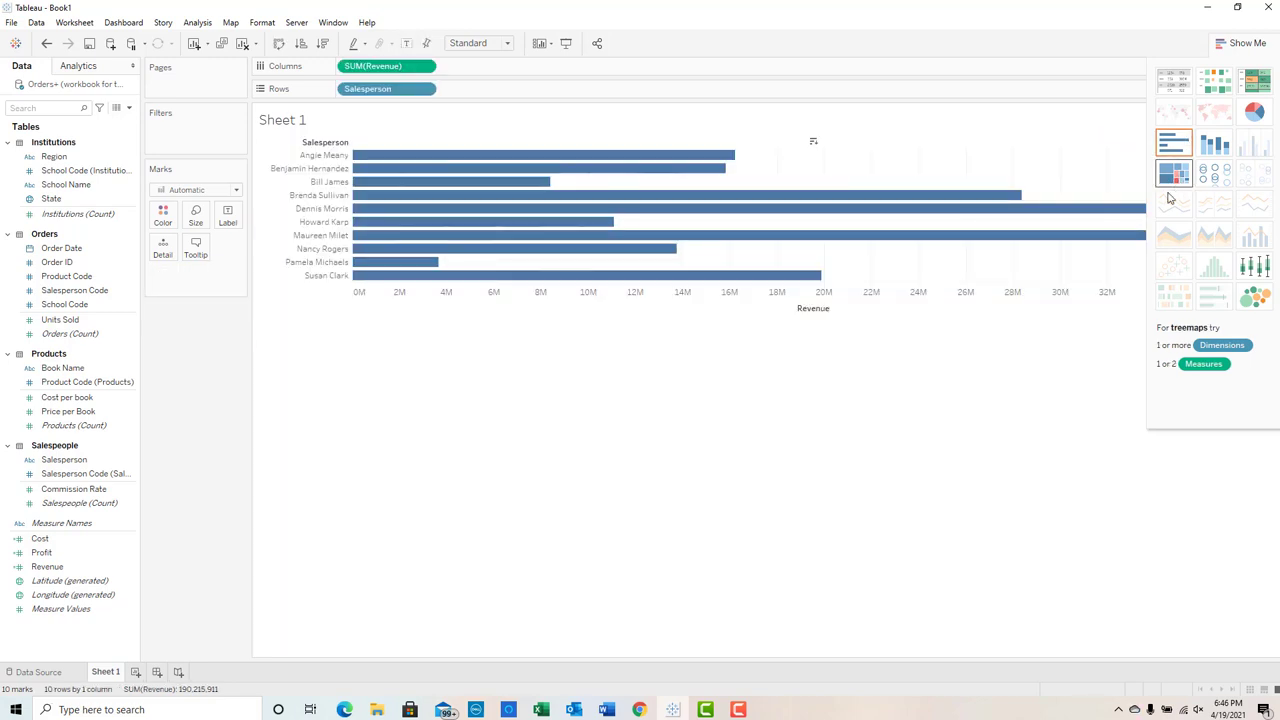
click(1175, 87)
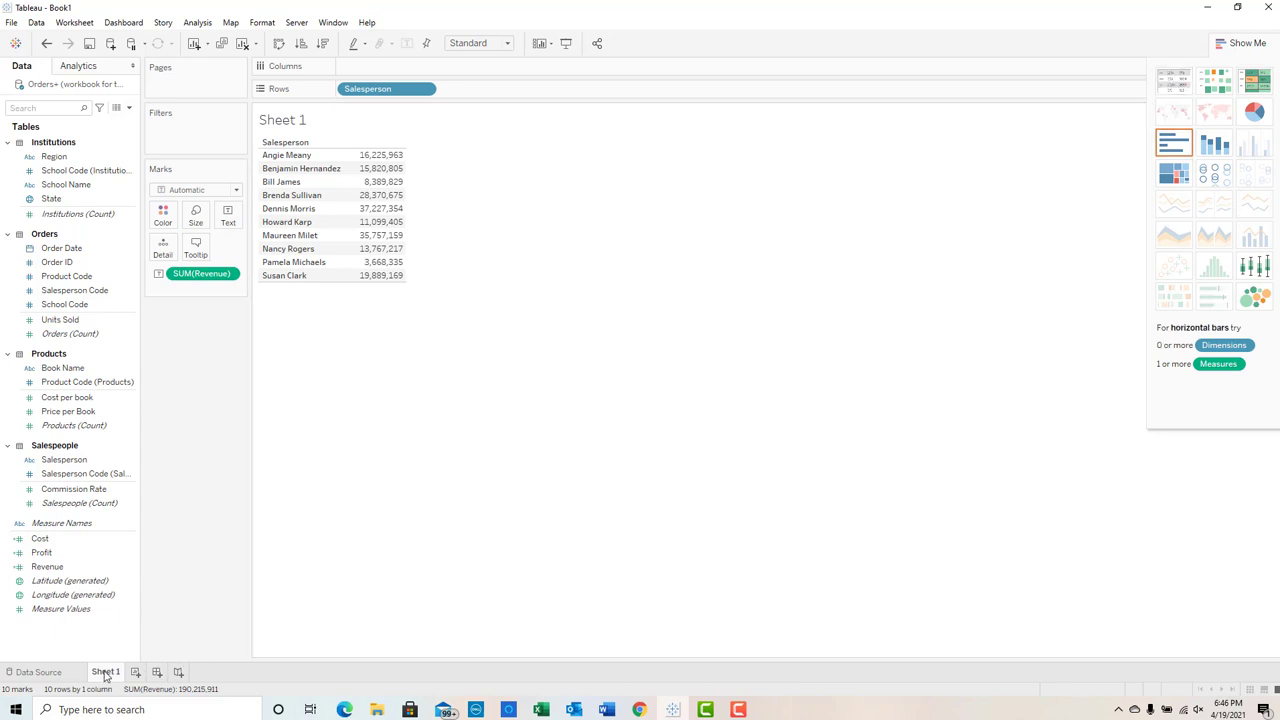
Add a new worksheet and build a text table with Region as rows and Profit as the values.
mouse_move(106, 674)
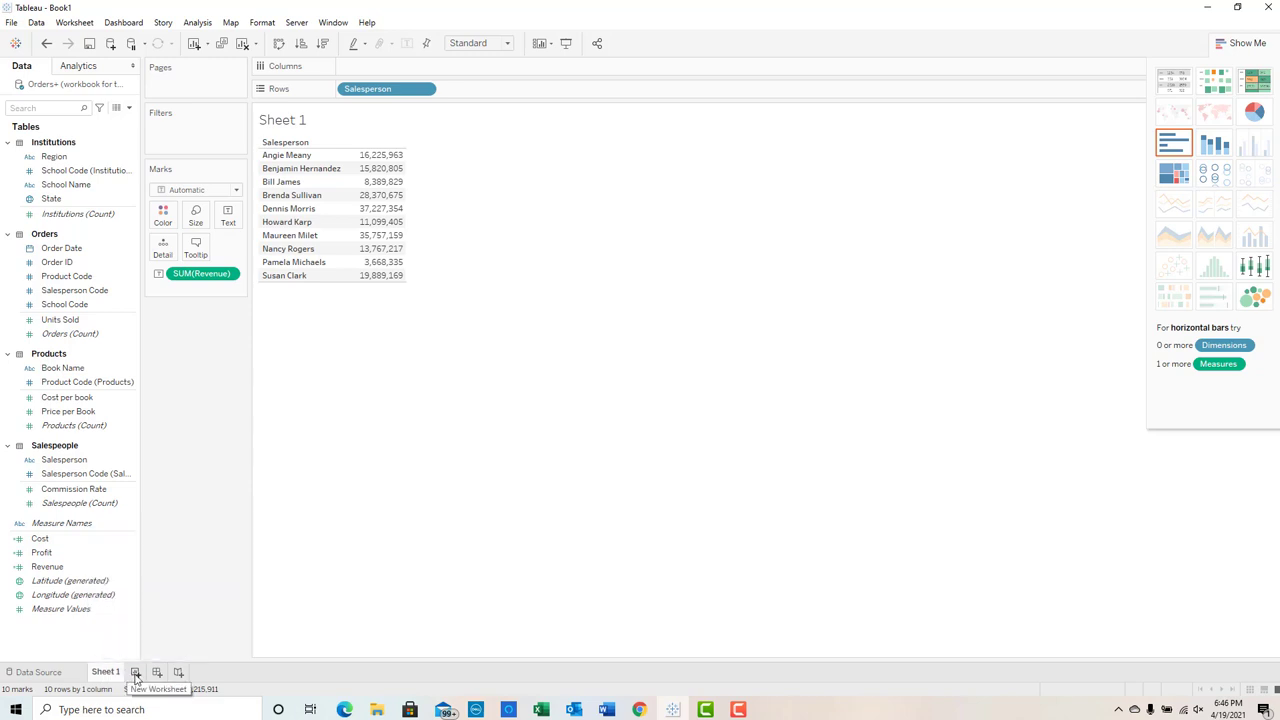
click(137, 674)
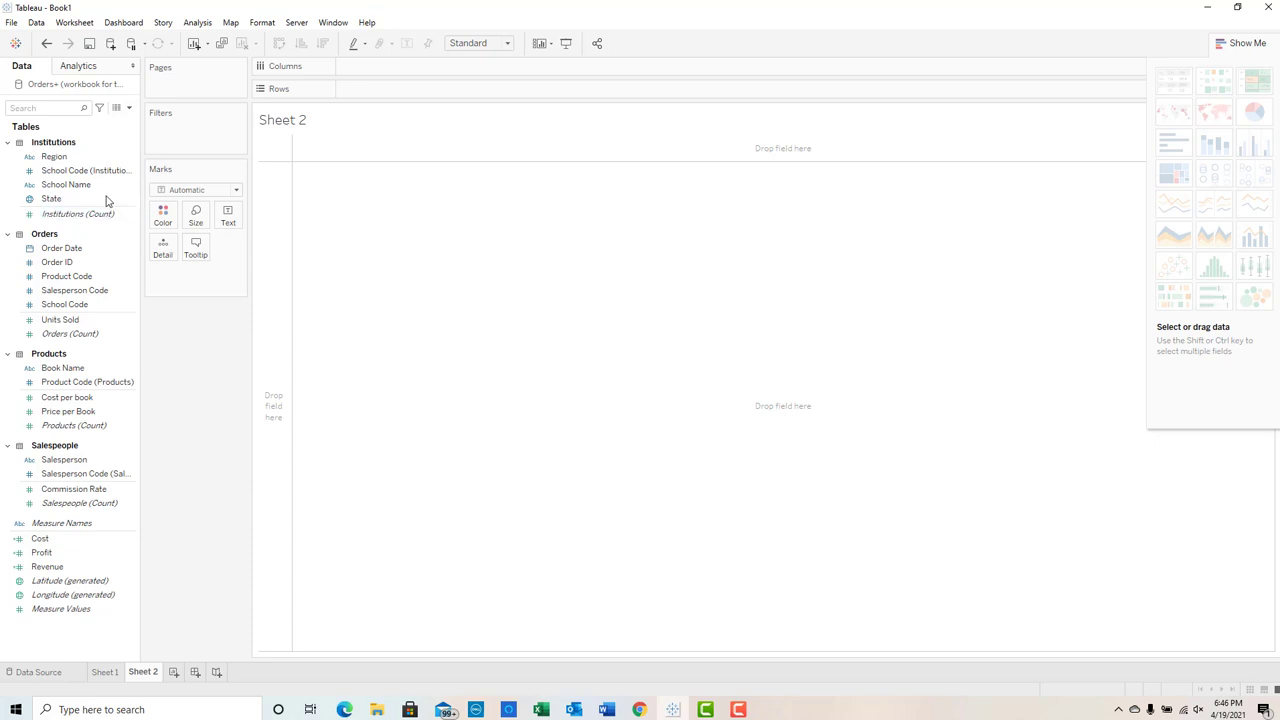
drag(86, 157, 272, 334)
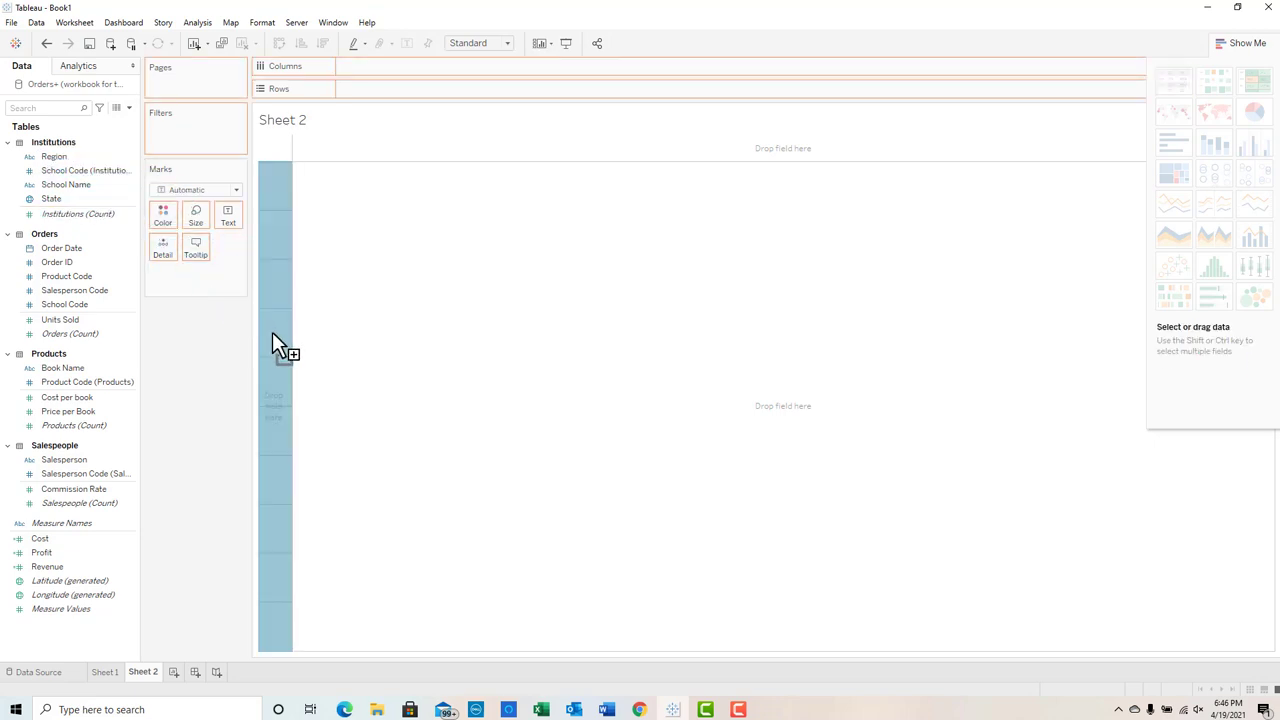
drag(273, 345, 275, 341)
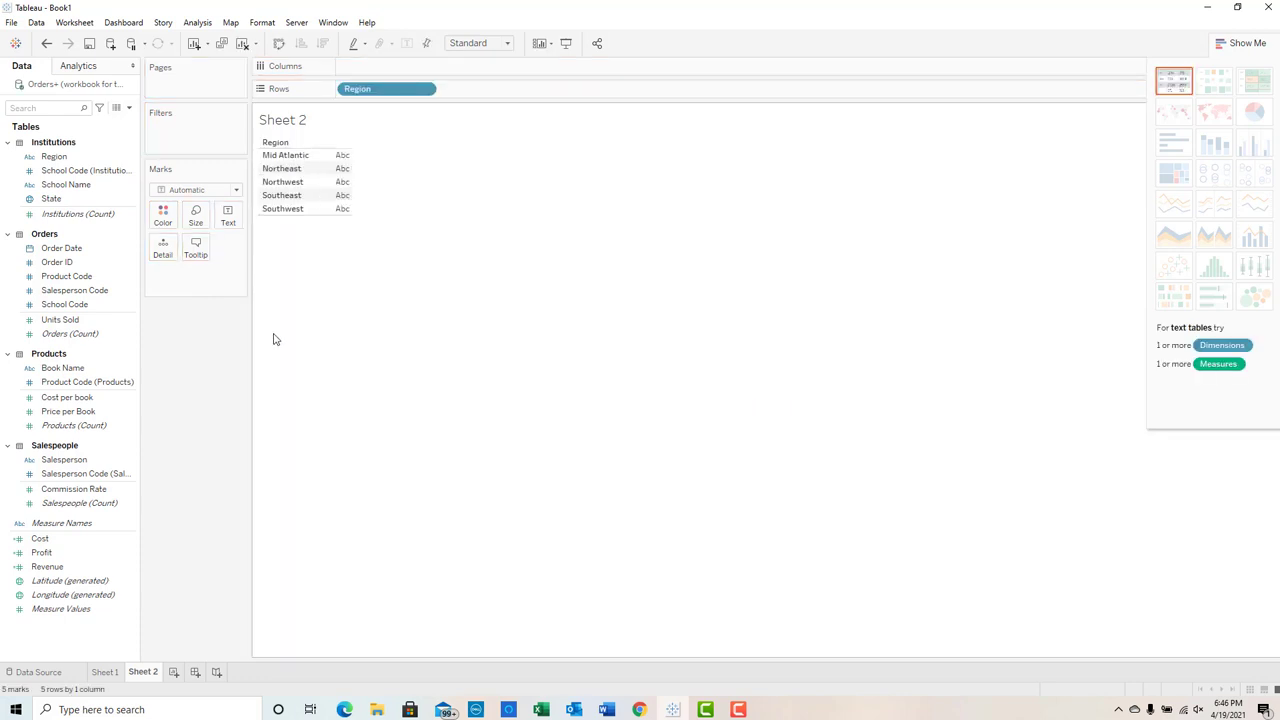
key(F10)
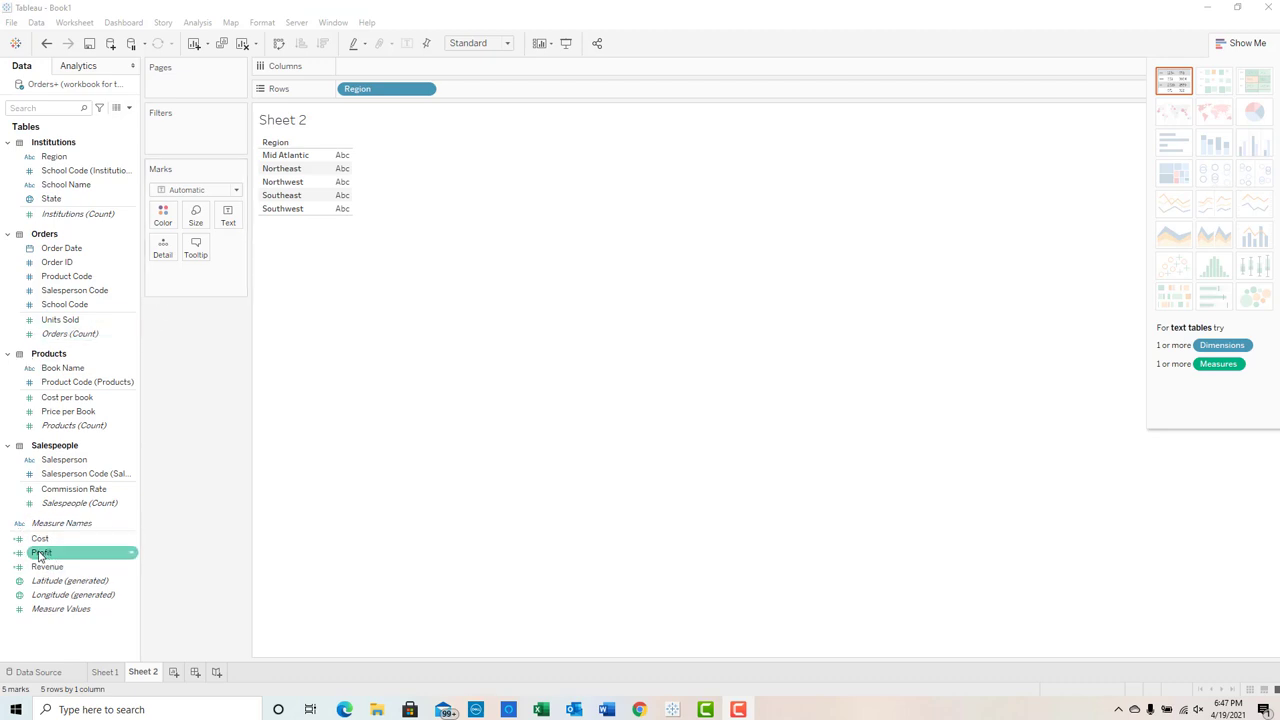
drag(40, 556, 349, 194)
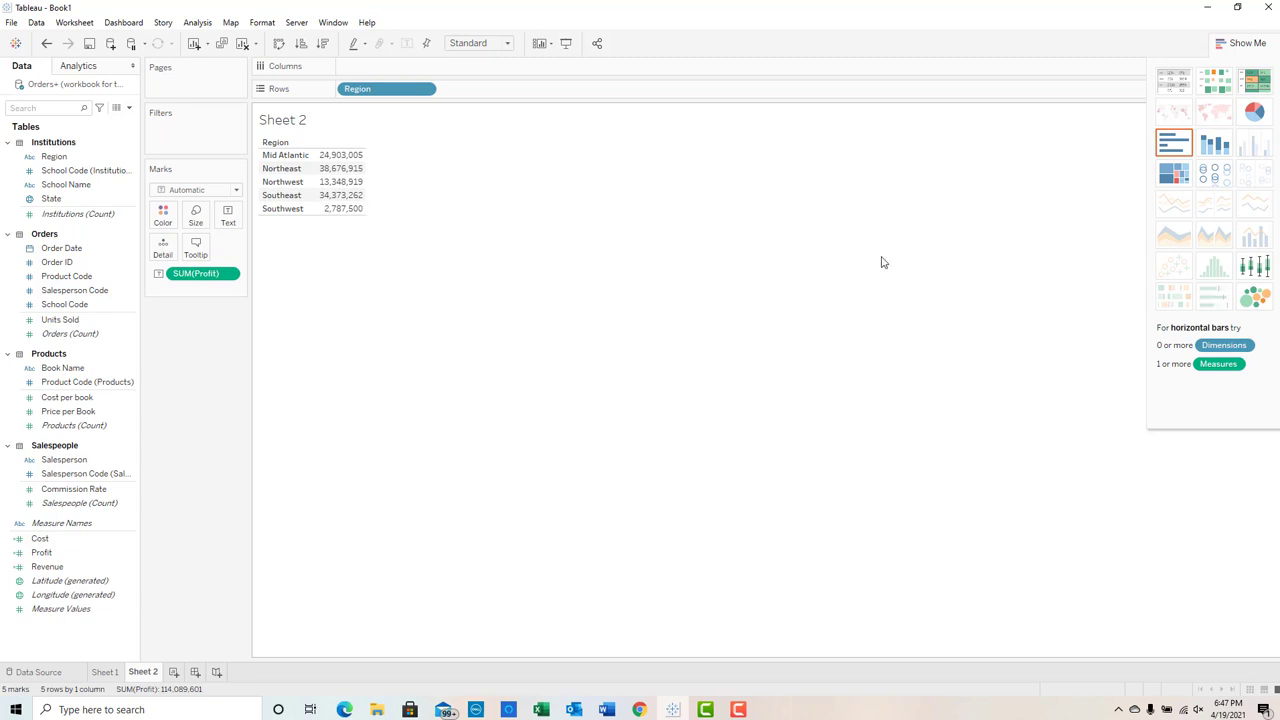
Convert the Profit by Region table on Sheet 2 to a pie chart.
click(1250, 44)
click(1250, 46)
click(1254, 114)
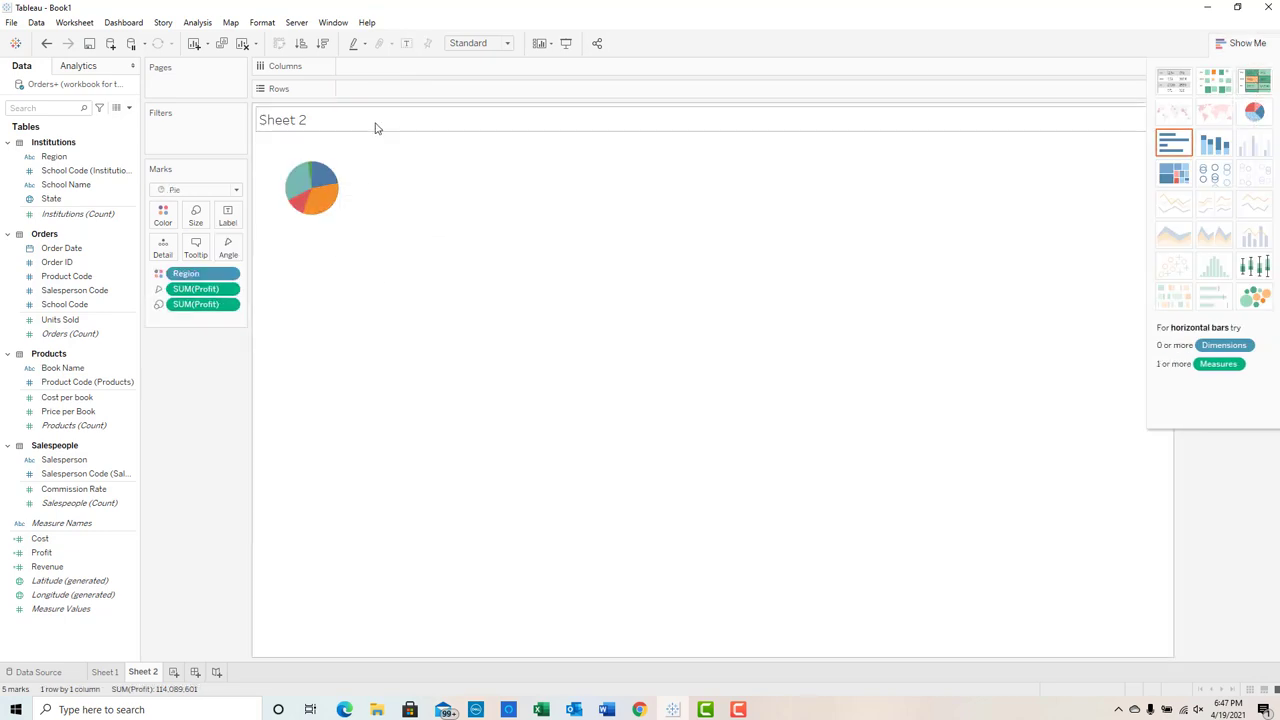
mouse_move(314, 172)
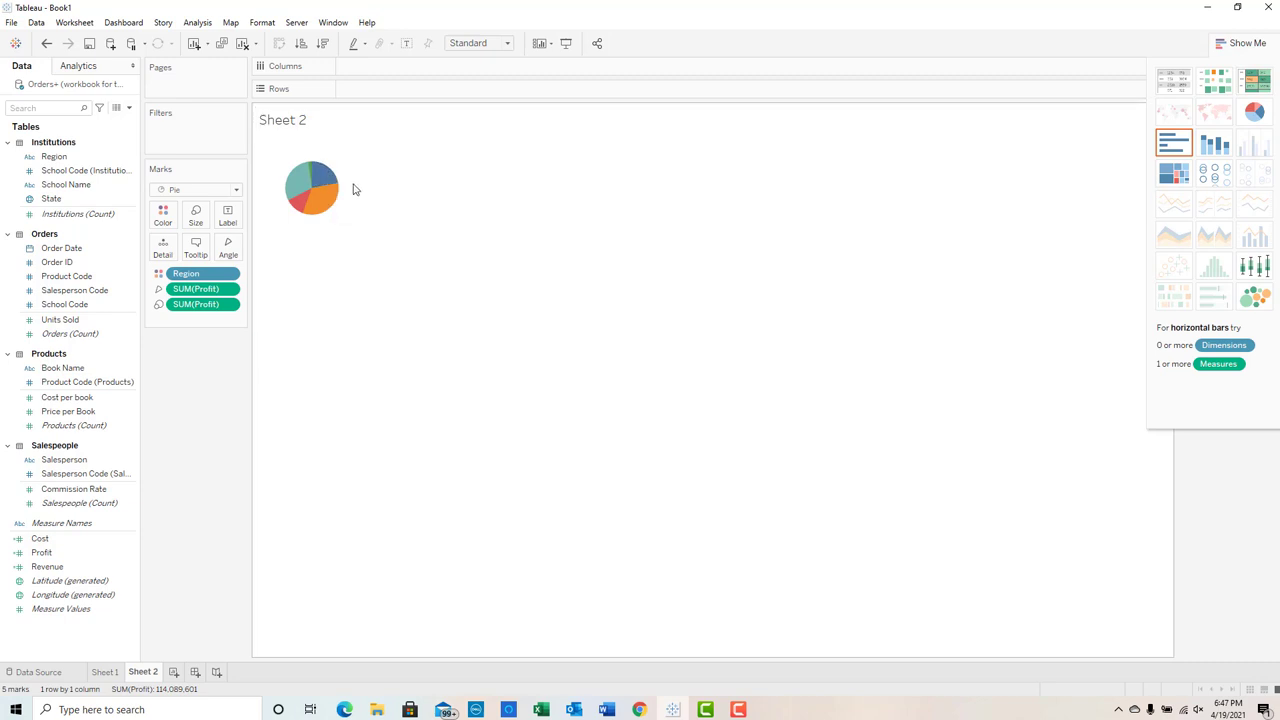